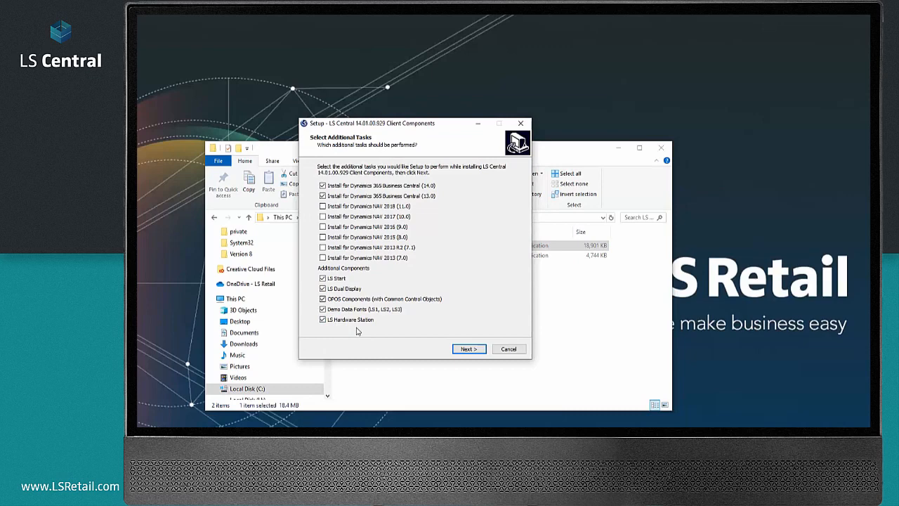
# Step: Install the LS Central 14.01.00.929 client components with the selected tasks, and start the LS HardwareStation Service in Windows Services
pyautogui.click(469, 348)
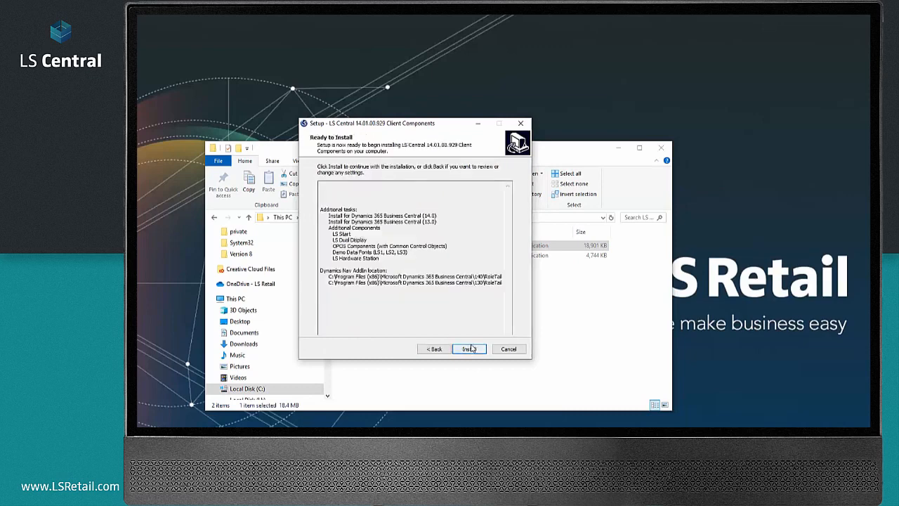
pyautogui.click(469, 348)
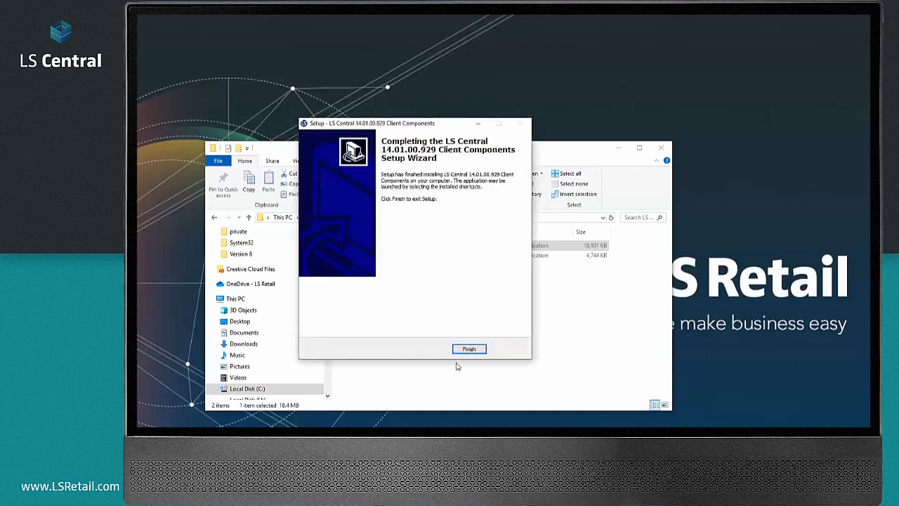
pyautogui.click(469, 349)
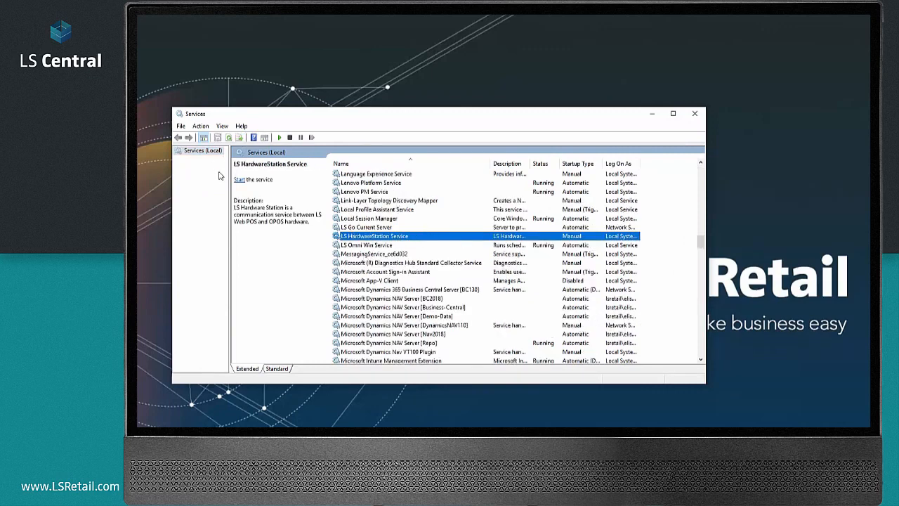
pyautogui.click(239, 181)
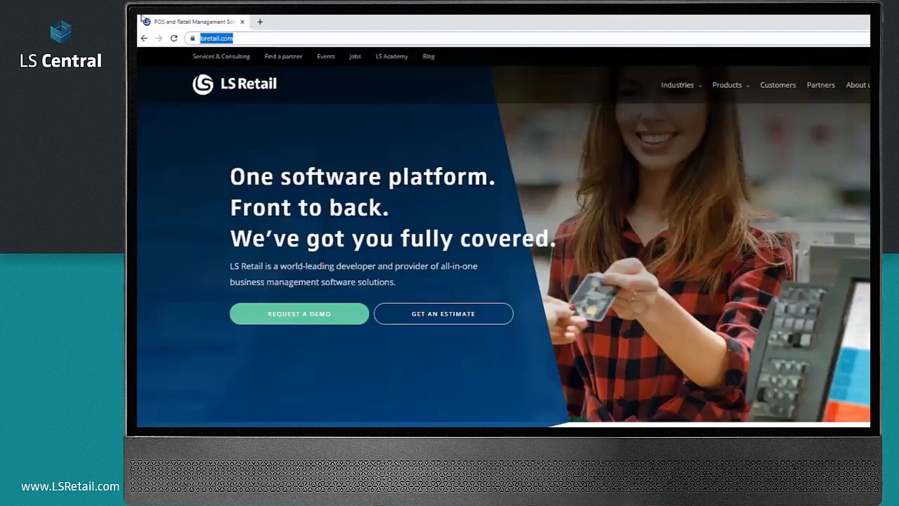
# Step: Enter localhost:8088 as the address of the Hardware Station management portal in the web browser
pyautogui.write('localho')
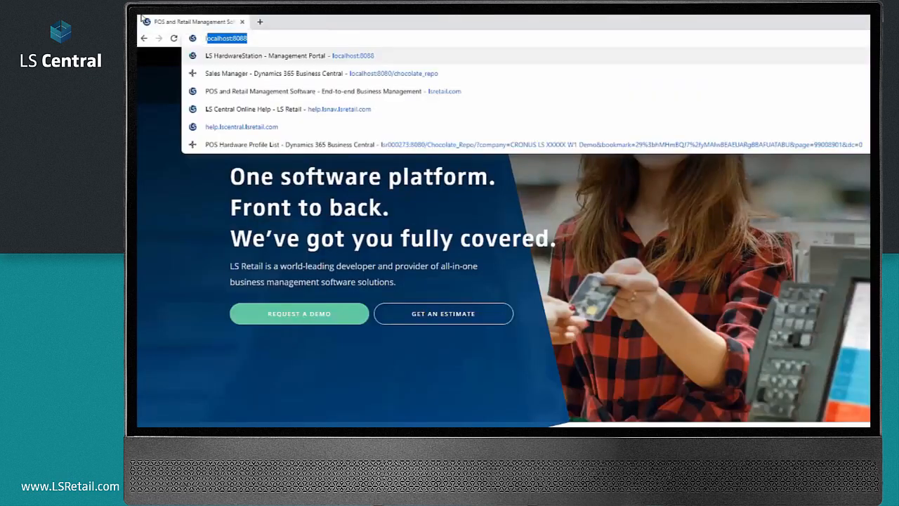
pyautogui.write('st:')
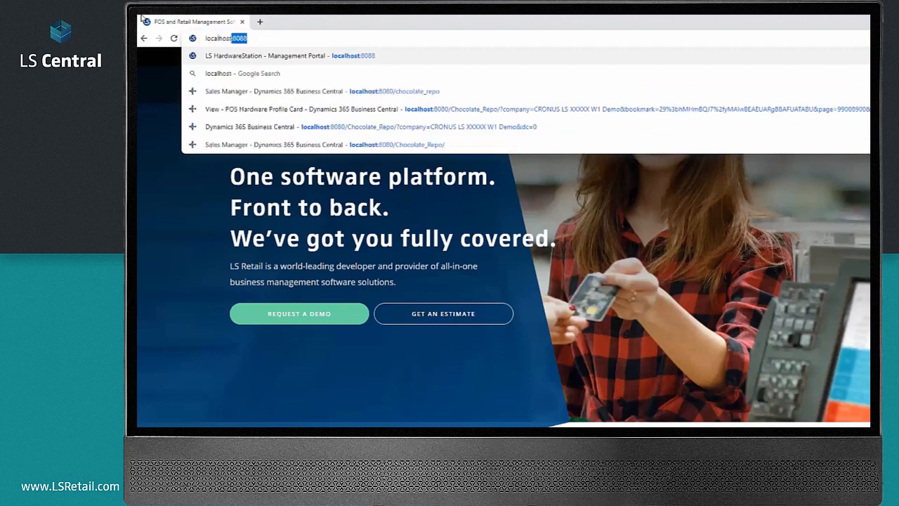
pyautogui.write('8')
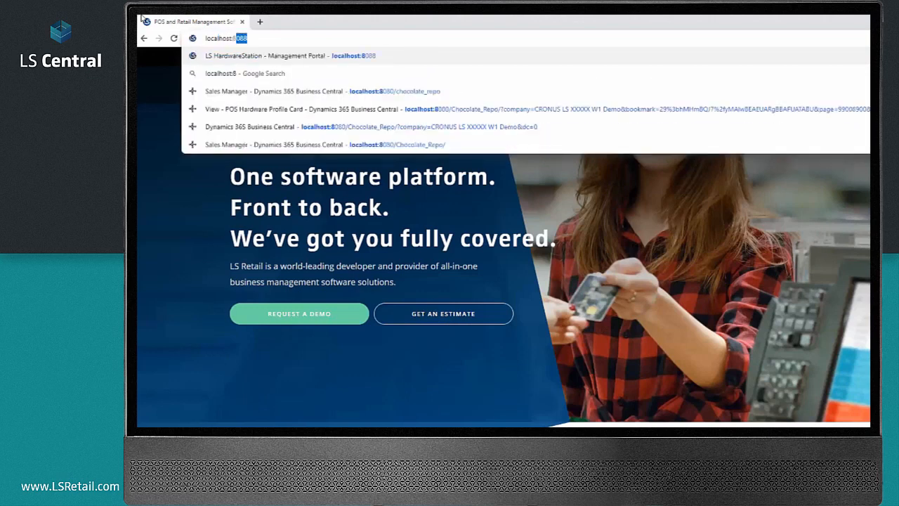
pyautogui.write('088')
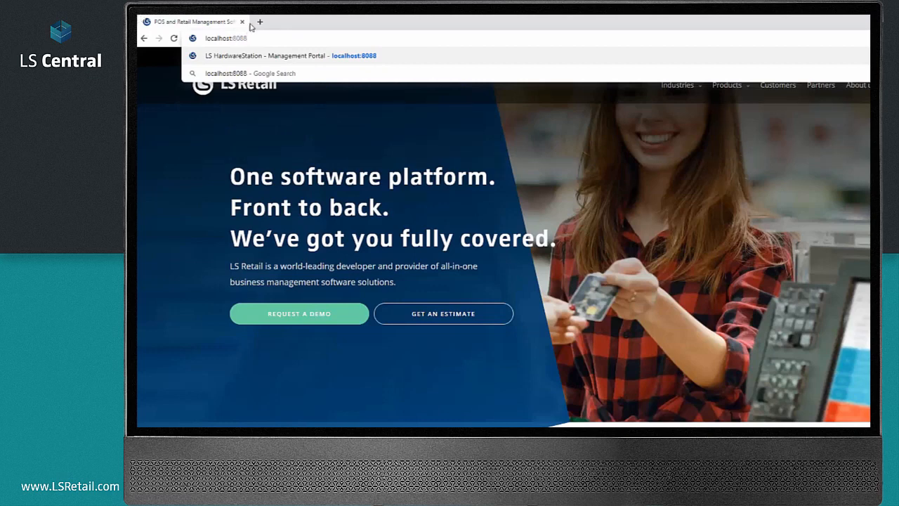
pyautogui.moveTo(232, 38); pyautogui.dragTo(191, 39)
pyautogui.write('10.1')
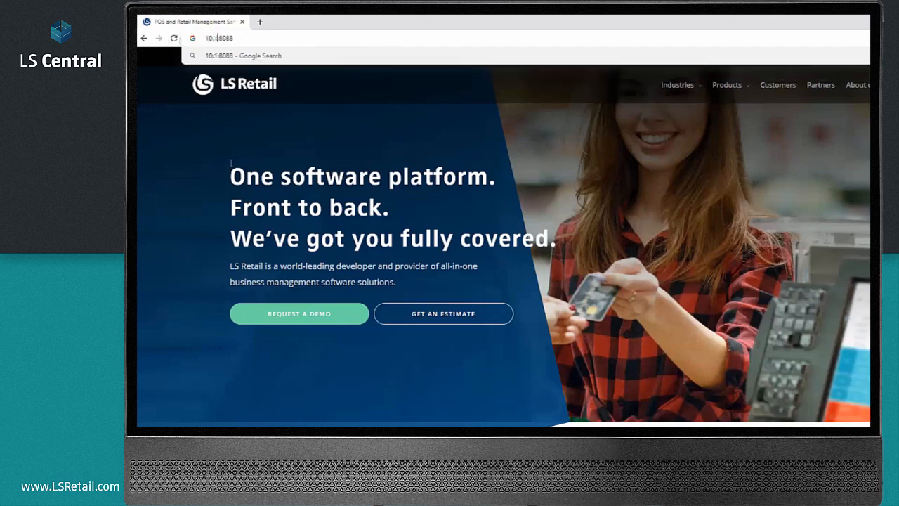
pyautogui.write('60.xxx')
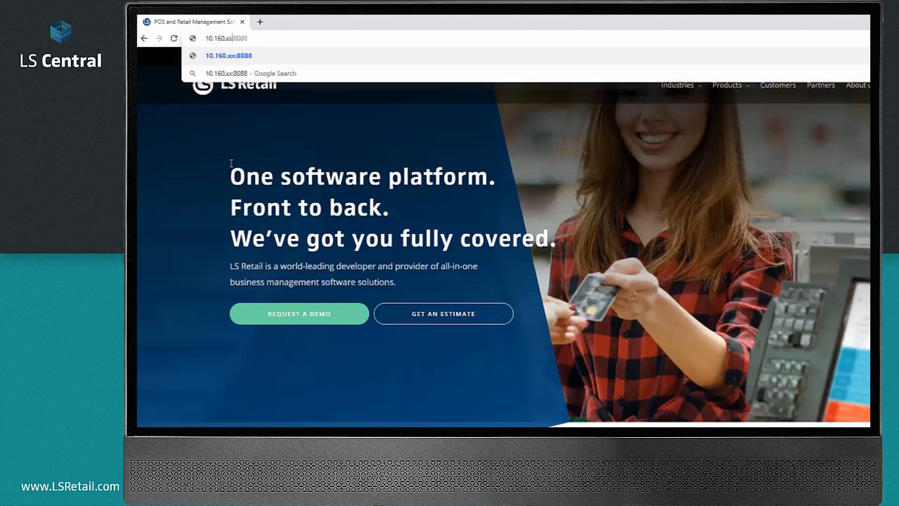
pyautogui.write('x.xx')
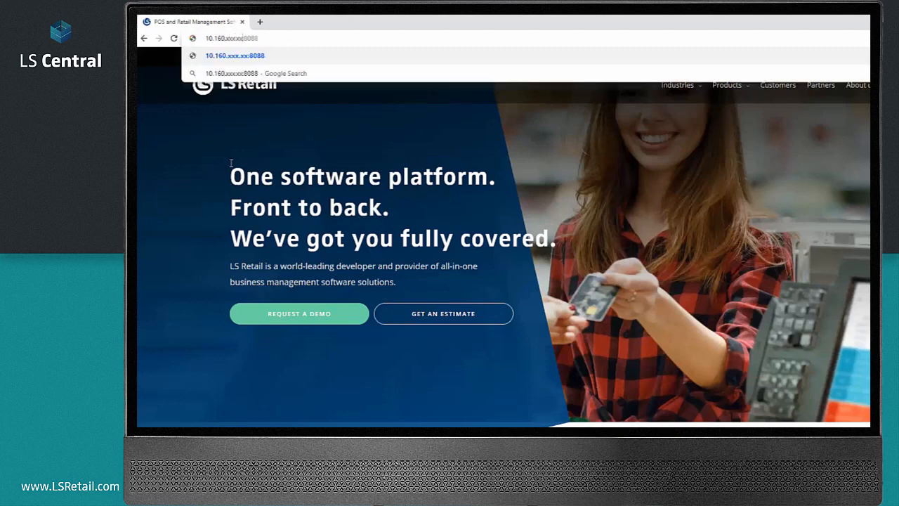
pyautogui.write('x')
pyautogui.press('BackSpace')
pyautogui.press('BackSpace')
pyautogui.press('BackSpace')
pyautogui.press('BackSpace')
pyautogui.press('BackSpace')
pyautogui.press('BackSpace')
pyautogui.press('BackSpace')
pyautogui.press('BackSpace')
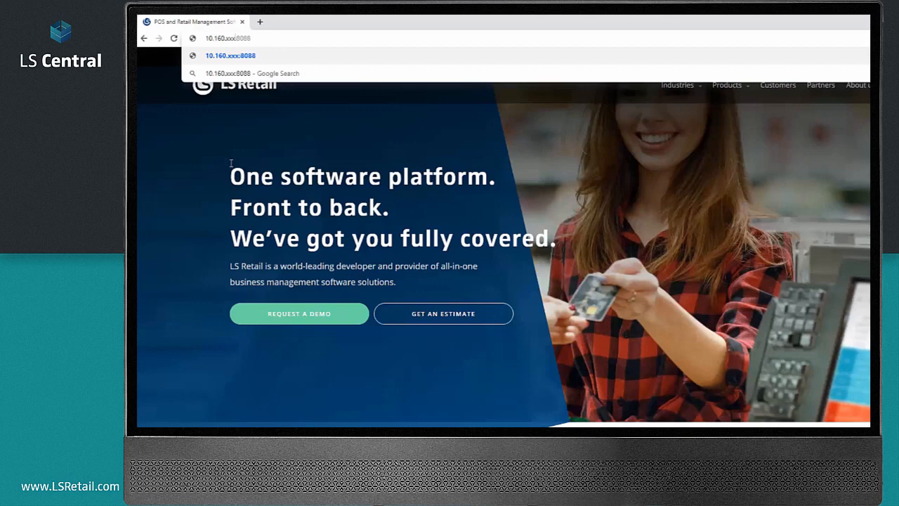
pyautogui.press('BackSpace')
pyautogui.press('BackSpace')
pyautogui.press('BackSpace')
pyautogui.press('BackSpace')
pyautogui.press('BackSpace')
pyautogui.press('BackSpace')
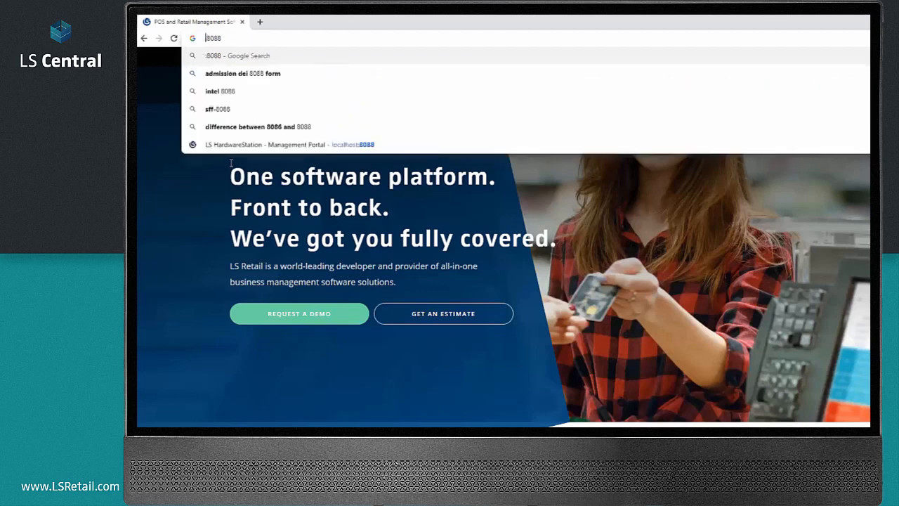
pyautogui.write('localhost')
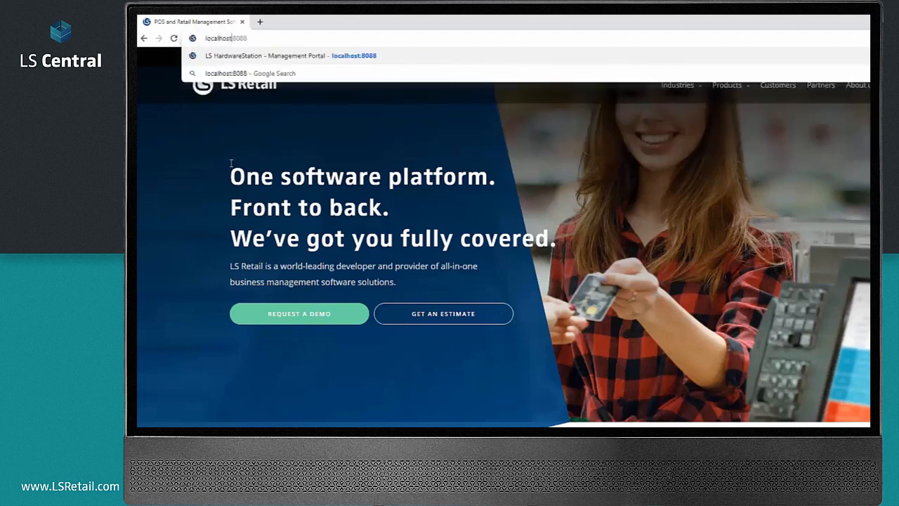
# Step: Load the management portal page, log in with host localhost and port 8082, and open the server configuration
pyautogui.press('Return')
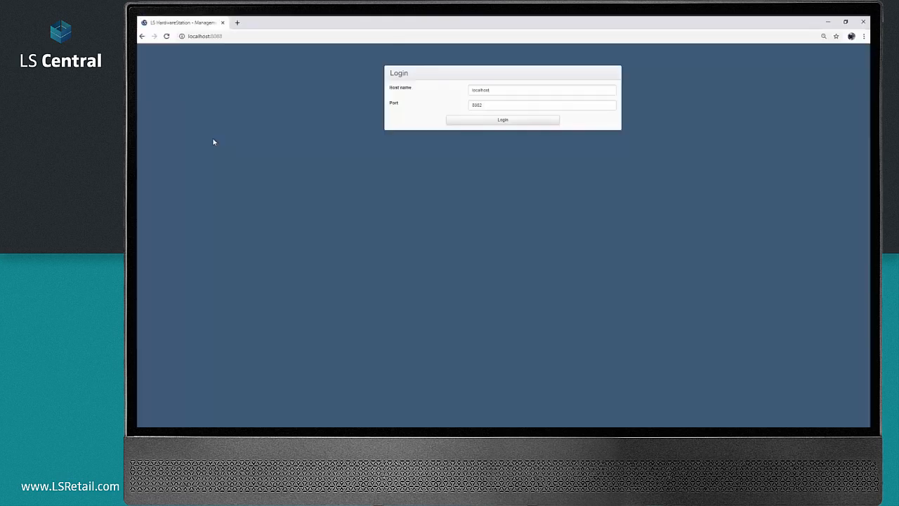
pyautogui.click(520, 122)
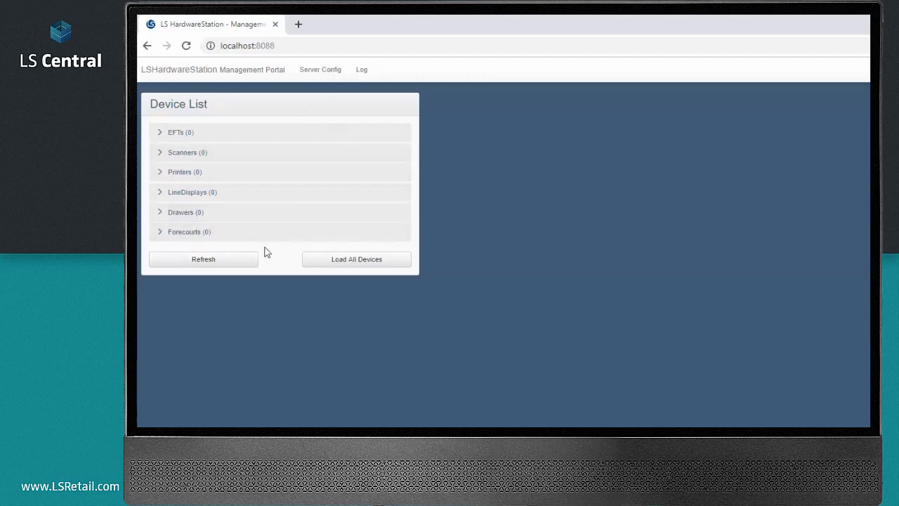
pyautogui.click(324, 72)
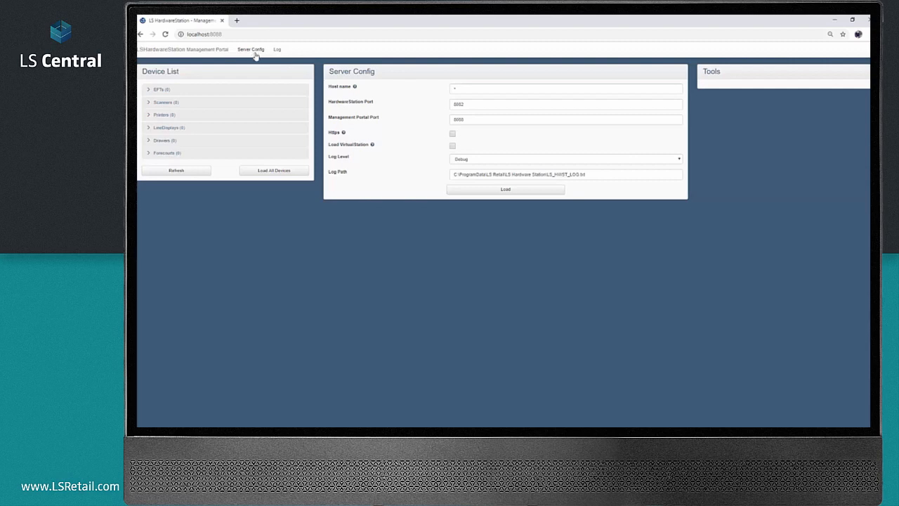
pyautogui.click(452, 134)
pyautogui.click(452, 134)
pyautogui.click(453, 146)
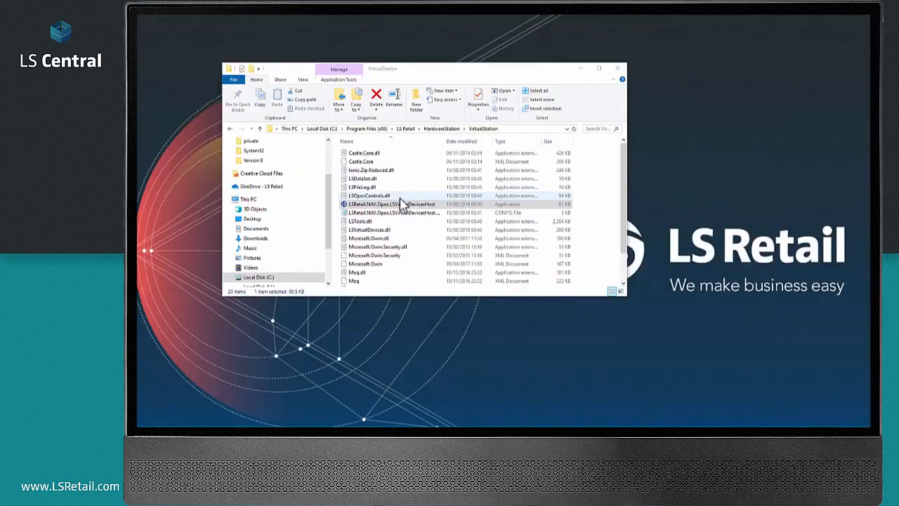
# Step: Show the available actions for the LSVirtualDevicesHost application in the HardwareStation VirtualStation folder
pyautogui.rightClick(402, 203)
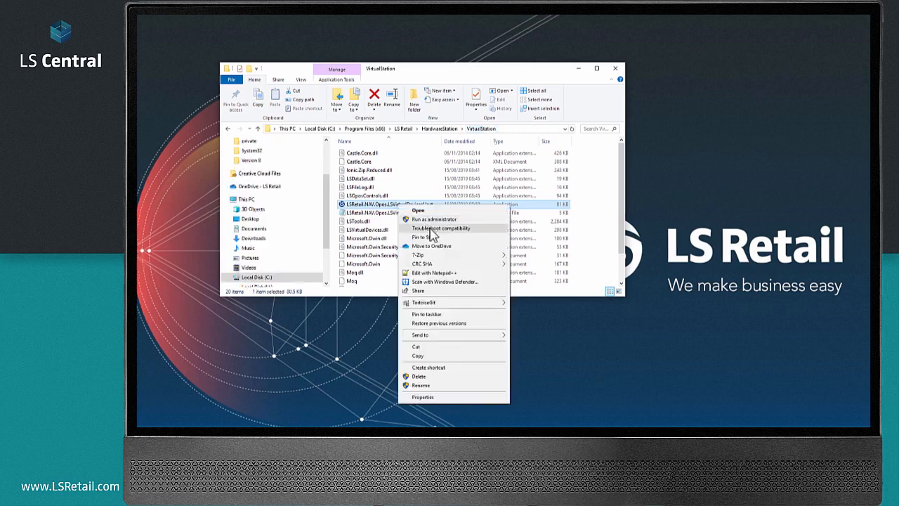
pyautogui.click(435, 227)
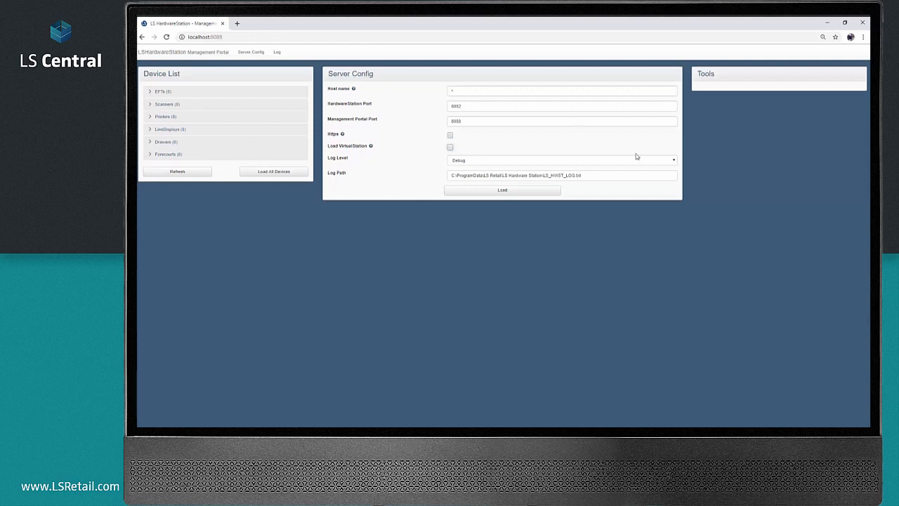
# Step: Choose Debug as the Log Level in the portal's server configuration
pyautogui.click(675, 162)
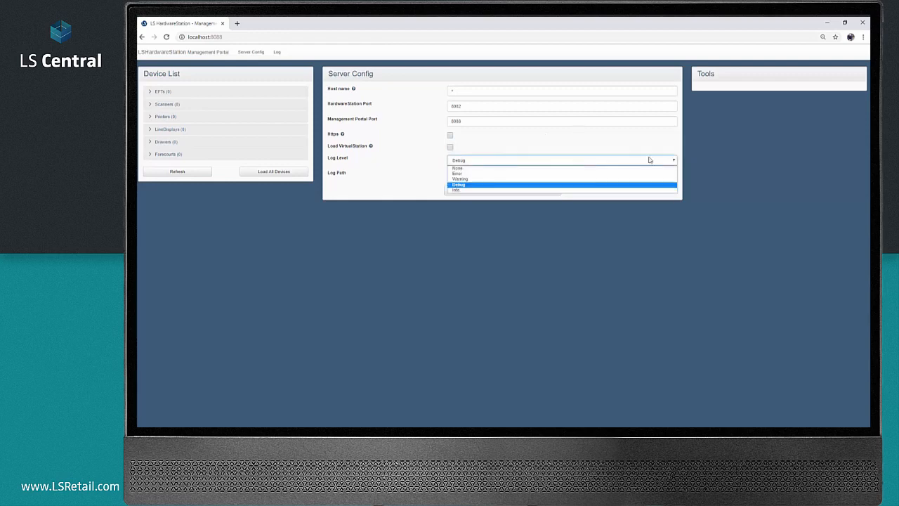
pyautogui.click(469, 187)
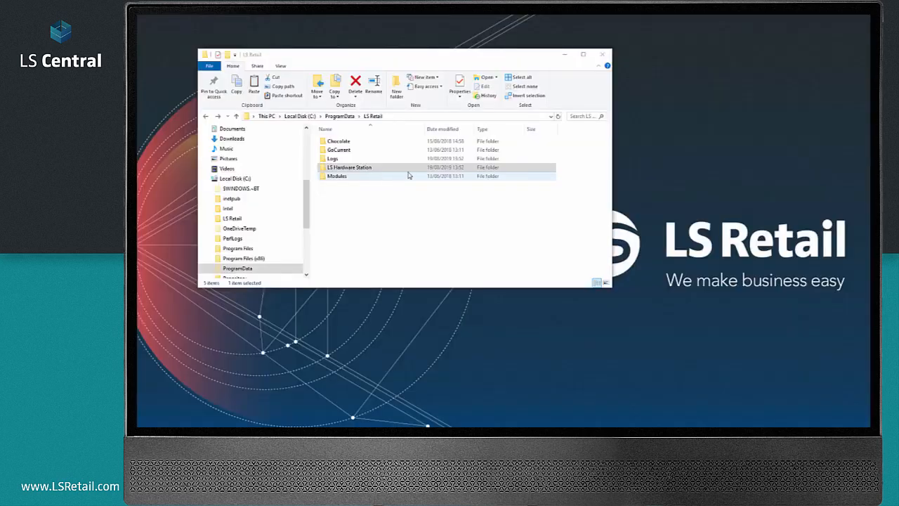
# Step: Open the LS Hardware Station folder under ProgramData\LS Retail in File Explorer
pyautogui.click(351, 169)
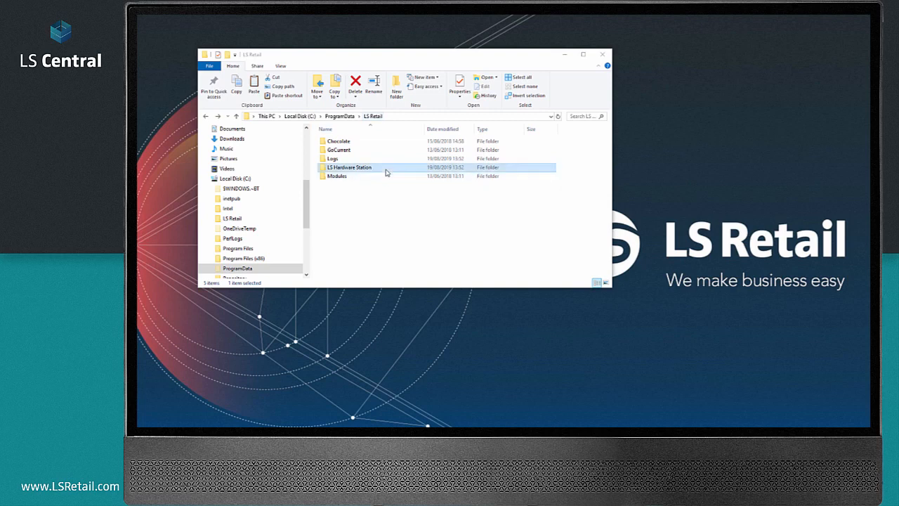
pyautogui.doubleClick(353, 169)
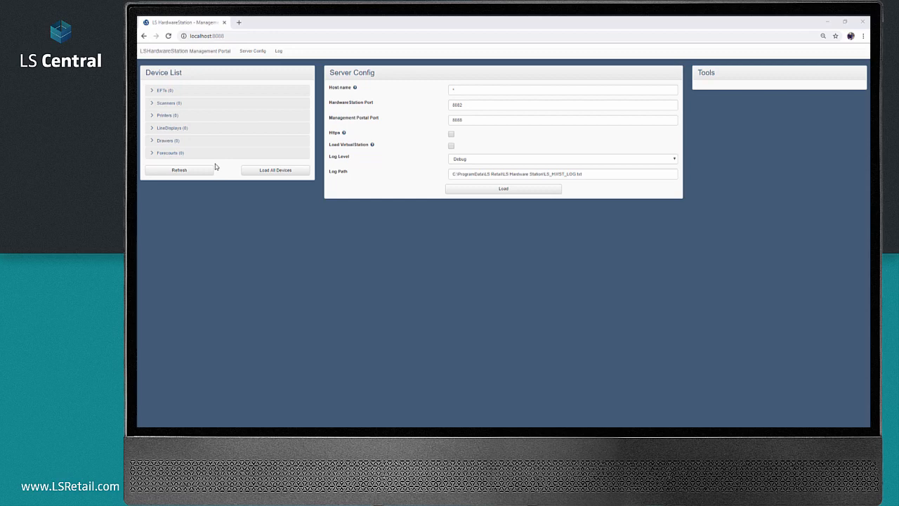
# Step: Expand the EFTs, Scanners, Printers and LineDisplays groups in the management portal's device list
pyautogui.click(187, 92)
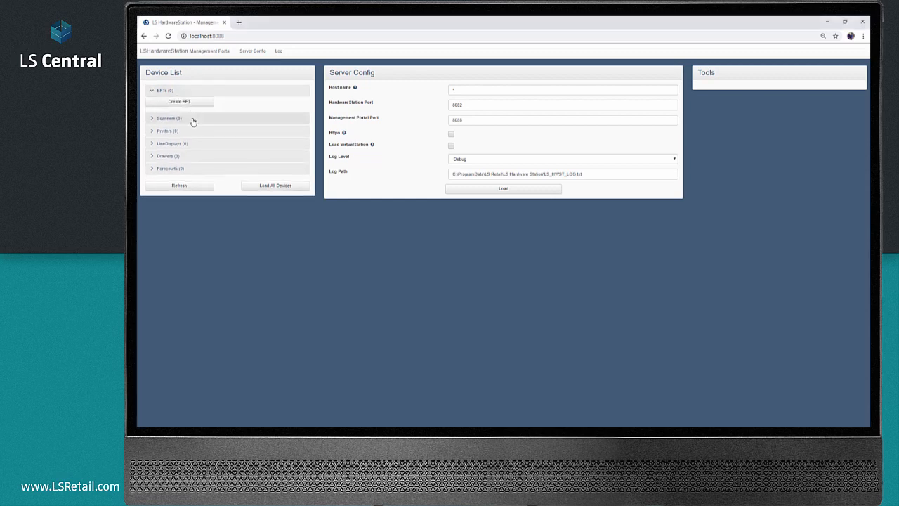
pyautogui.click(193, 120)
pyautogui.click(199, 147)
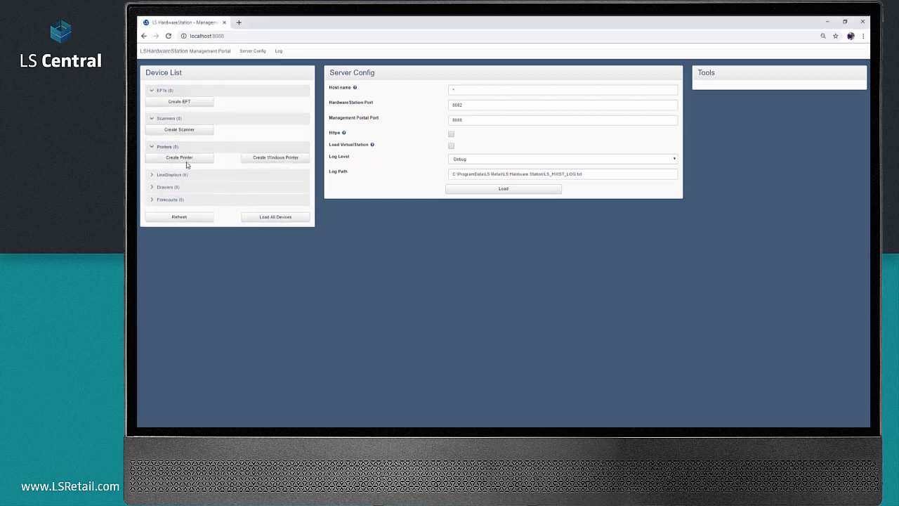
pyautogui.click(169, 174)
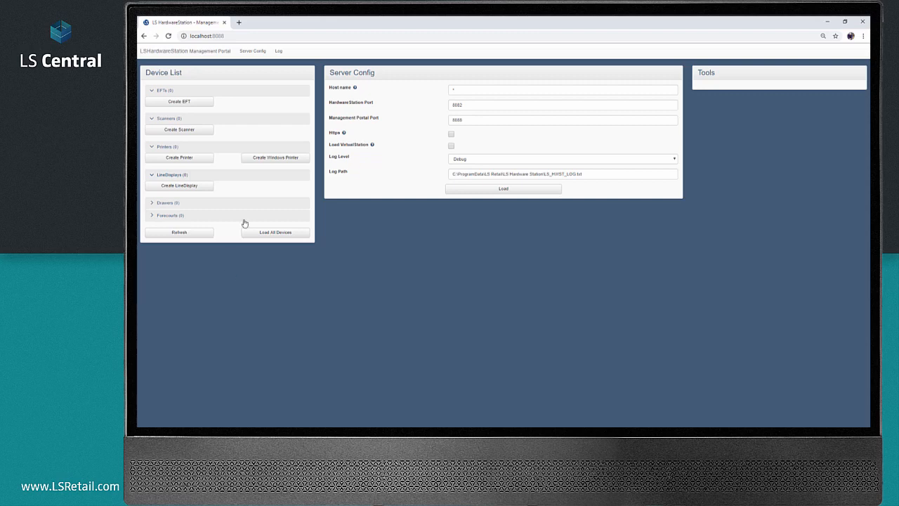
# Step: Create an LS Pay EFT device with the ID MYEFT and AdyenCloud as payment provider
pyautogui.click(187, 105)
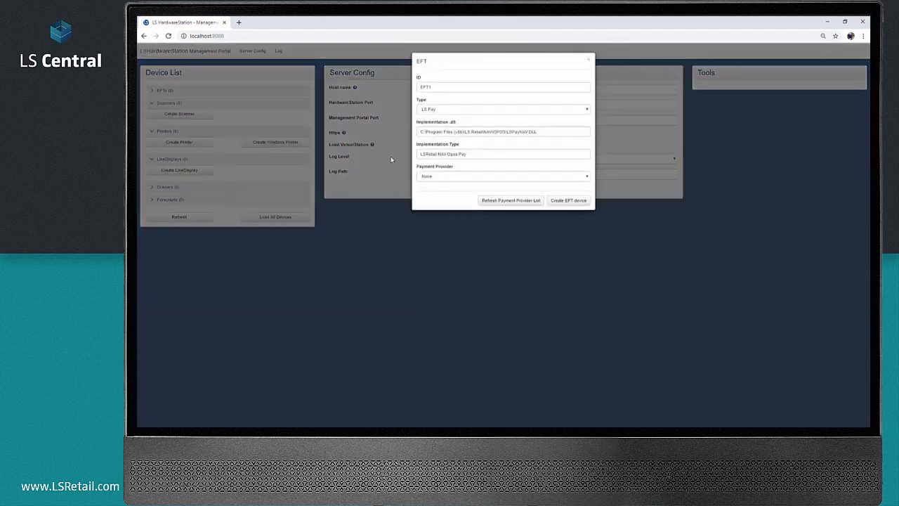
pyautogui.doubleClick(449, 86)
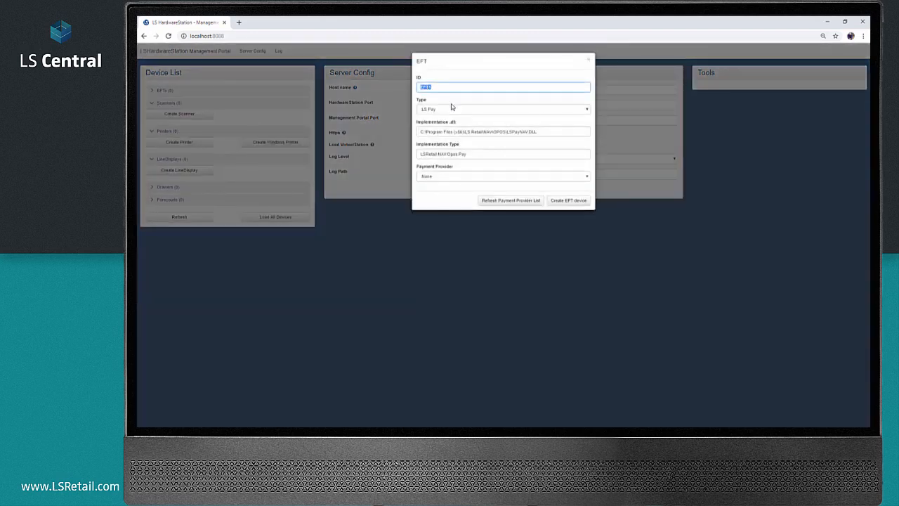
pyautogui.write('MYEFT')
pyautogui.click(460, 176)
pyautogui.press('Down')
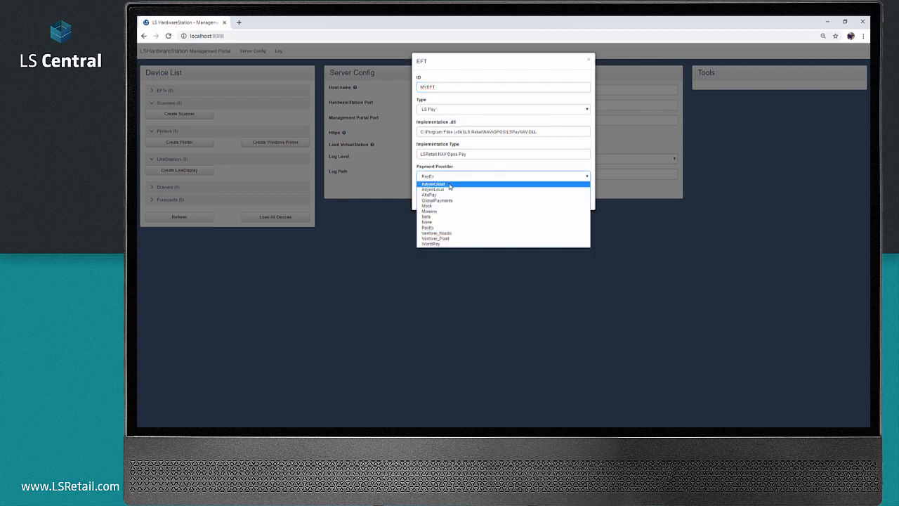
pyautogui.click(450, 184)
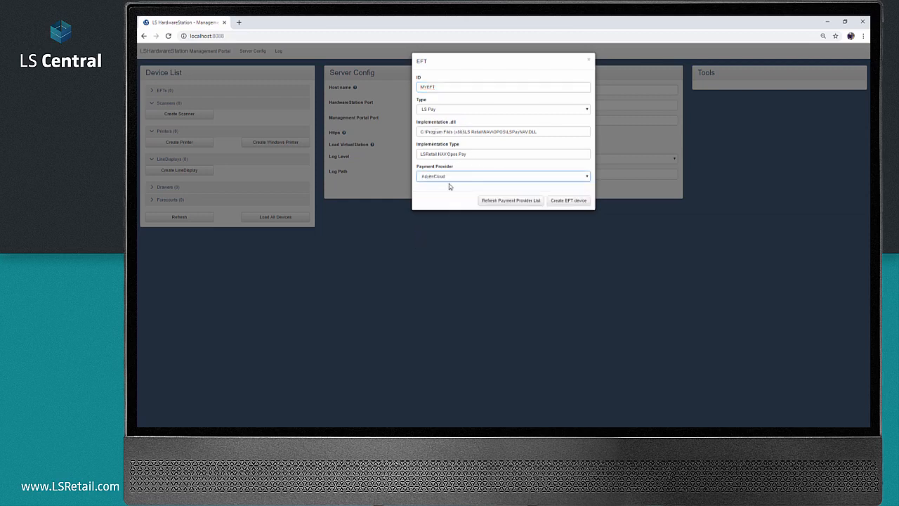
pyautogui.click(565, 201)
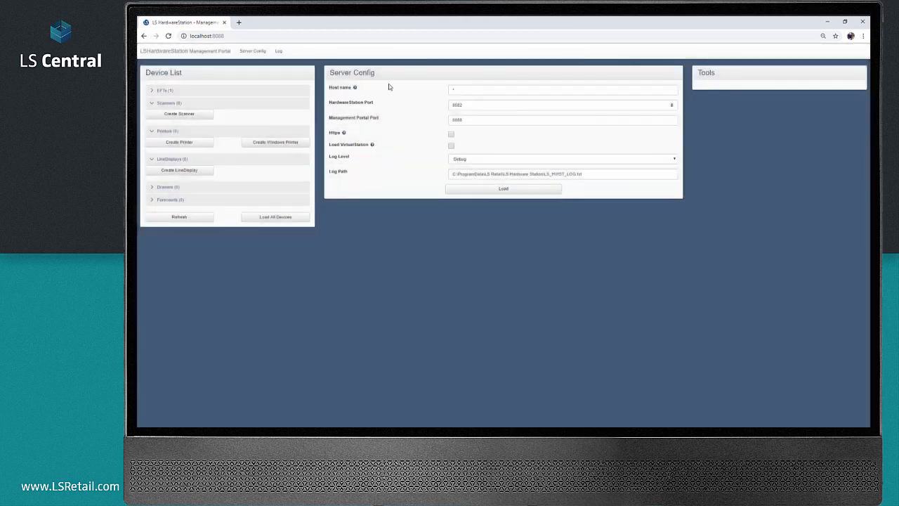
# Step: Expand the EFTs group and open the configuration of the MYEFT device
pyautogui.click(172, 93)
pyautogui.click(158, 103)
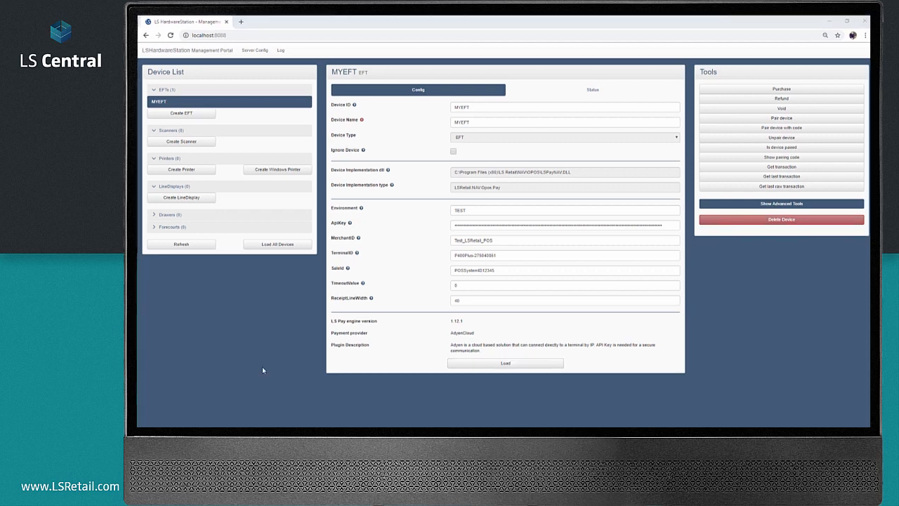
# Step: Create an LS Pay EFT device with the ID EFT and PayEx as payment provider
pyautogui.click(190, 115)
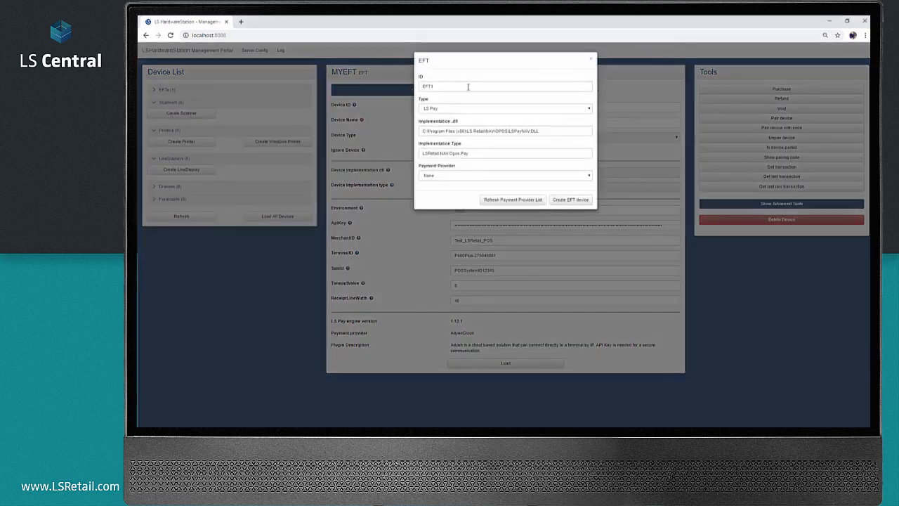
pyautogui.hotkey('ctrl', 'a')
pyautogui.write('EFT')
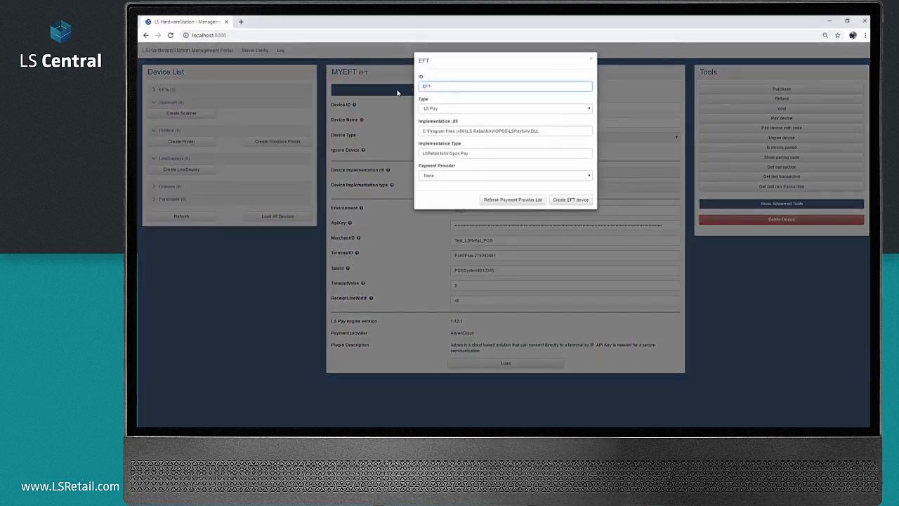
pyautogui.press('Tab')
pyautogui.click(457, 174)
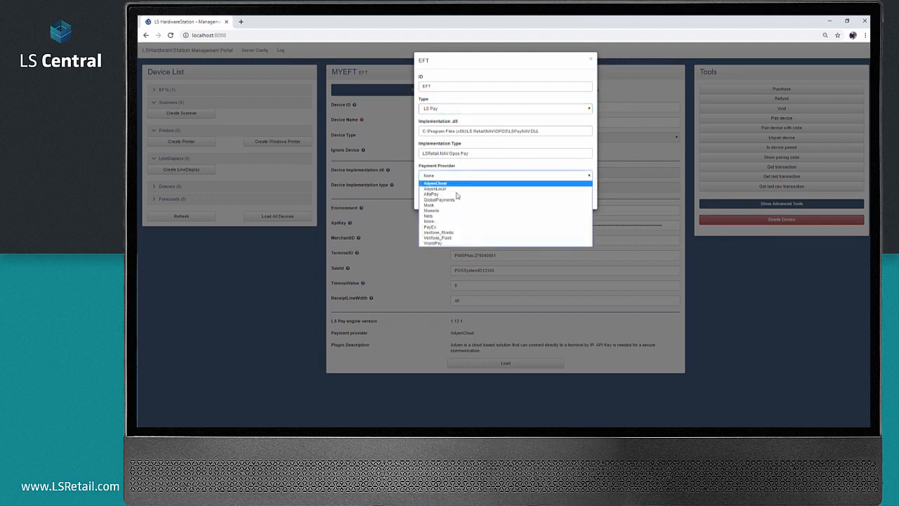
pyautogui.click(429, 227)
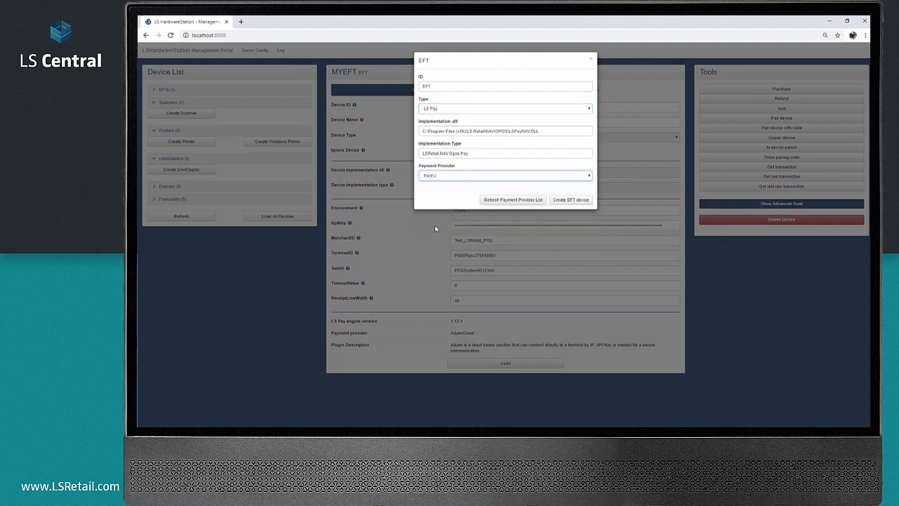
pyautogui.click(566, 202)
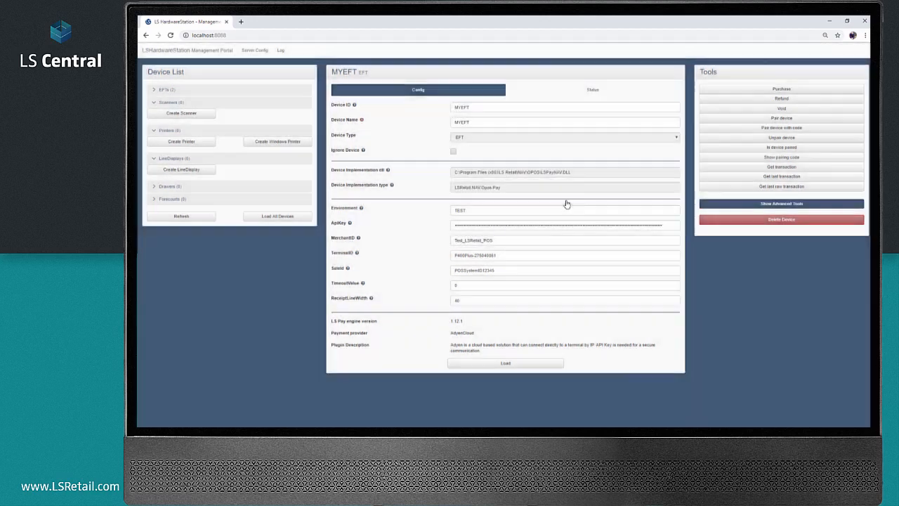
# Step: View the EFT device's configuration in the EFTs group and delete the MYEFT device
pyautogui.click(175, 90)
pyautogui.click(172, 103)
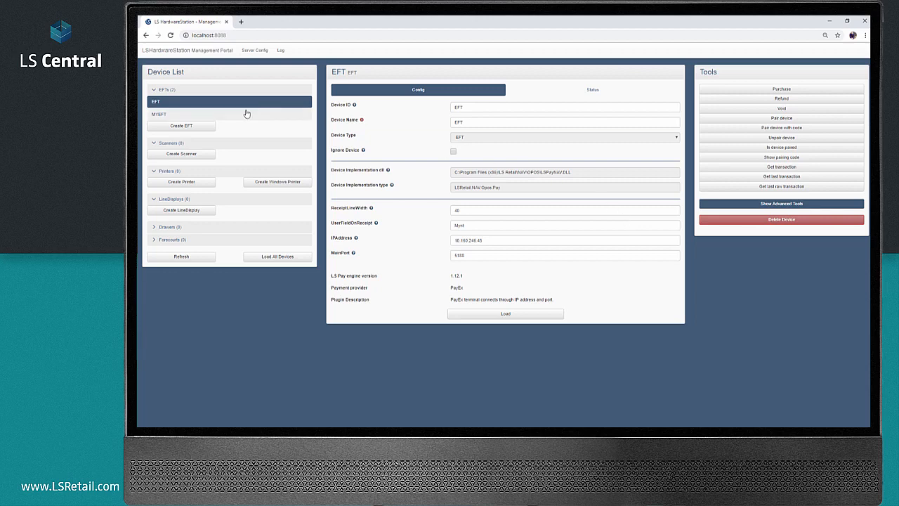
pyautogui.click(169, 114)
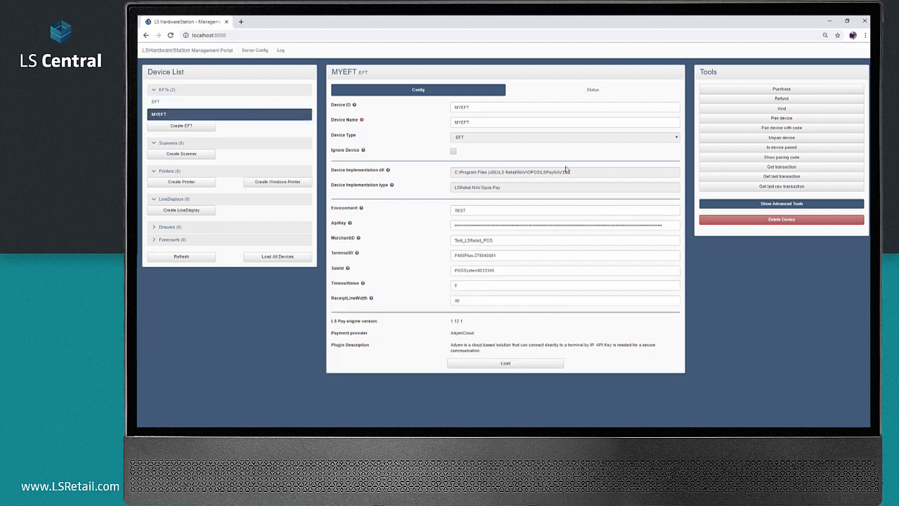
pyautogui.click(809, 221)
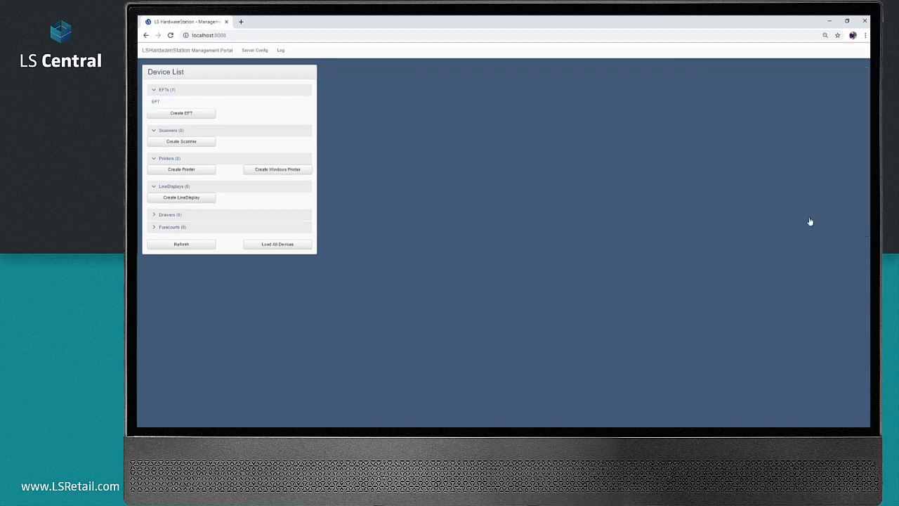
# Step: Set the EFT device's IPAddress to 10.160.244.106 and load the device
pyautogui.click(165, 104)
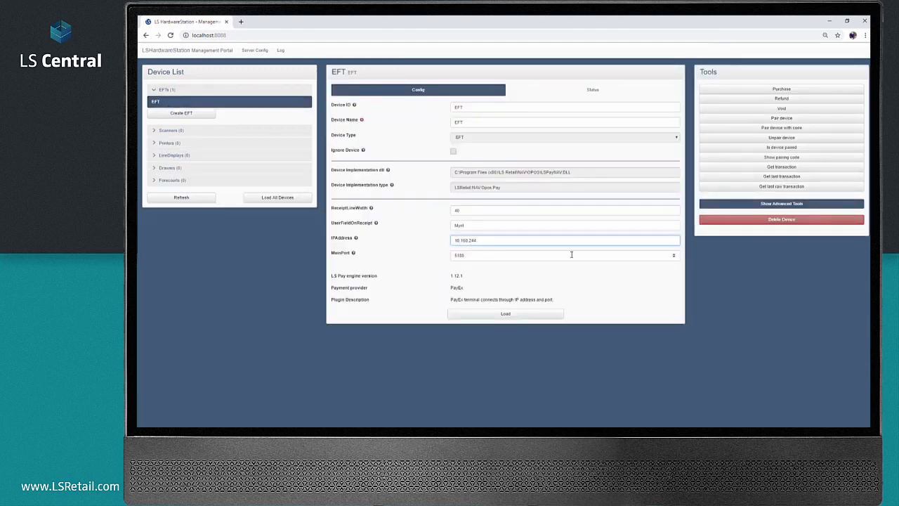
pyautogui.write('5')
pyautogui.press('Tab')
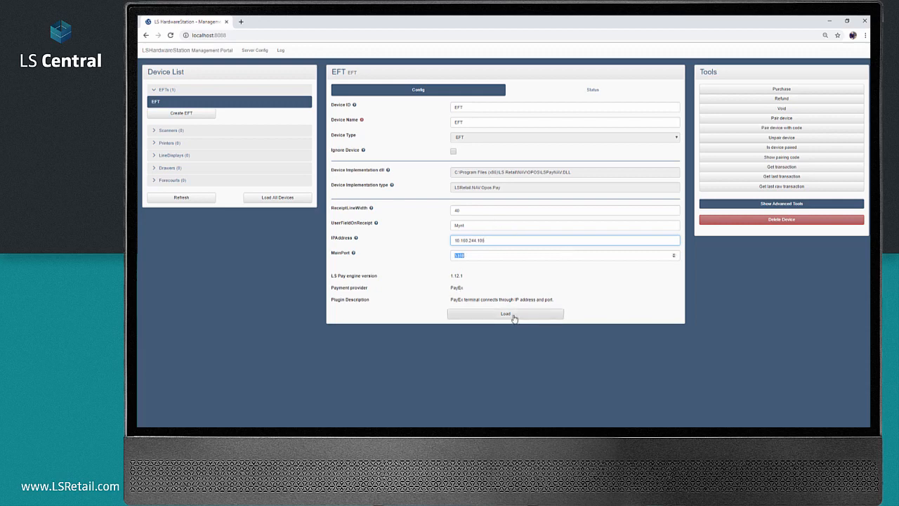
pyautogui.click(513, 316)
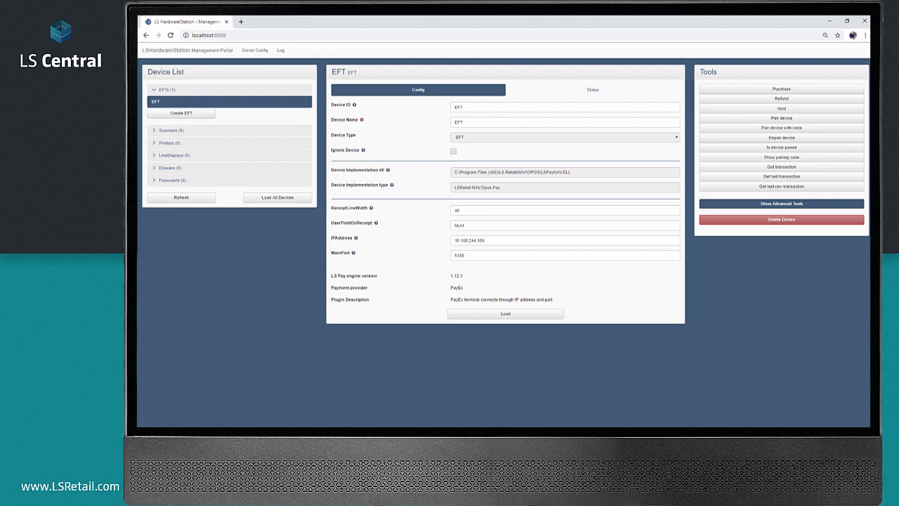
# Step: Run a test purchase on the EFT device with the amount 55 and the currency SEK
pyautogui.click(794, 89)
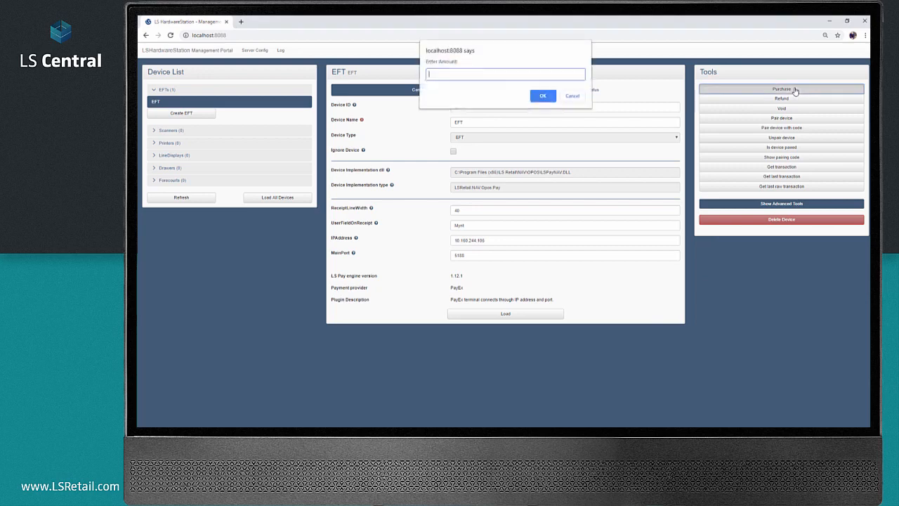
pyautogui.write('55')
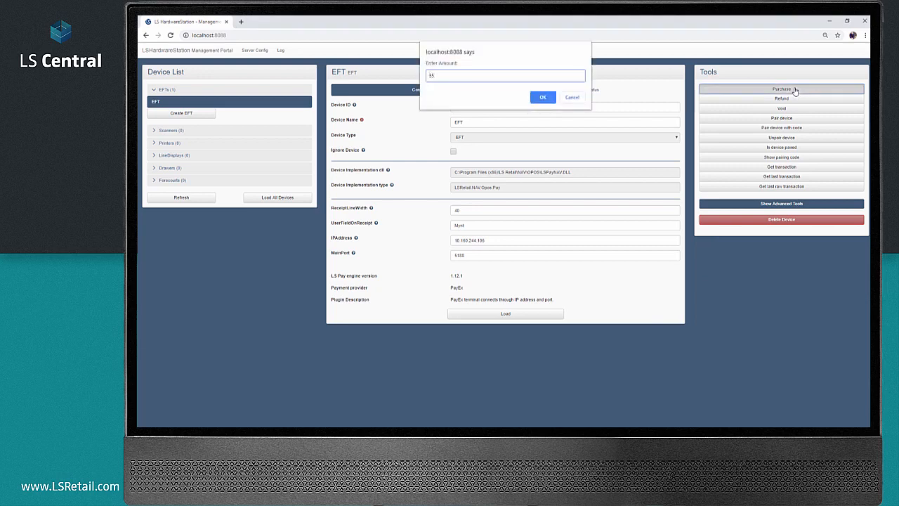
pyautogui.click(539, 97)
pyautogui.write('SEK')
pyautogui.click(539, 98)
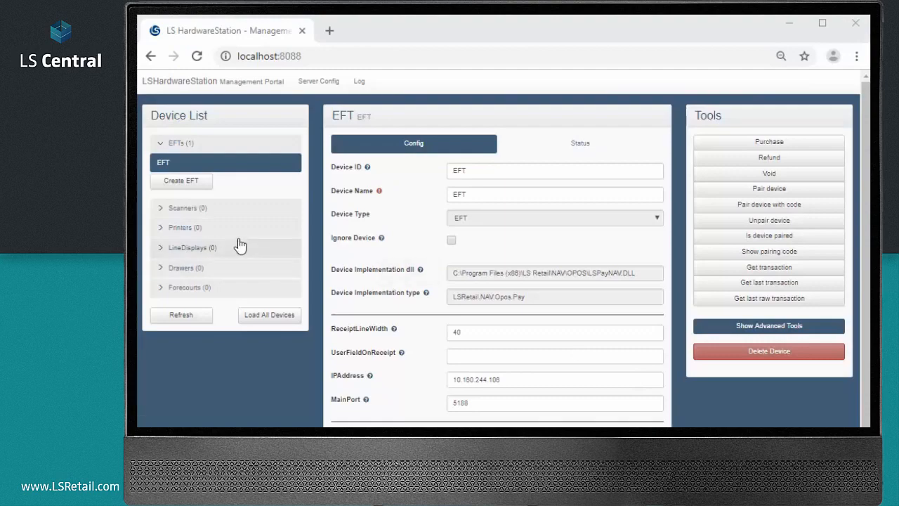
# Step: Create a POS printer with the ID PRINTER, choose PRINTER as its device, and load it
pyautogui.click(239, 144)
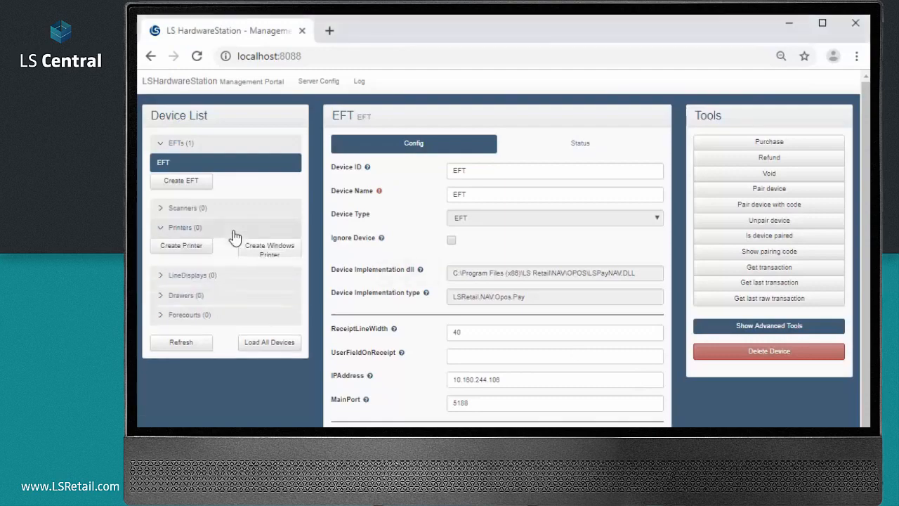
pyautogui.click(188, 244)
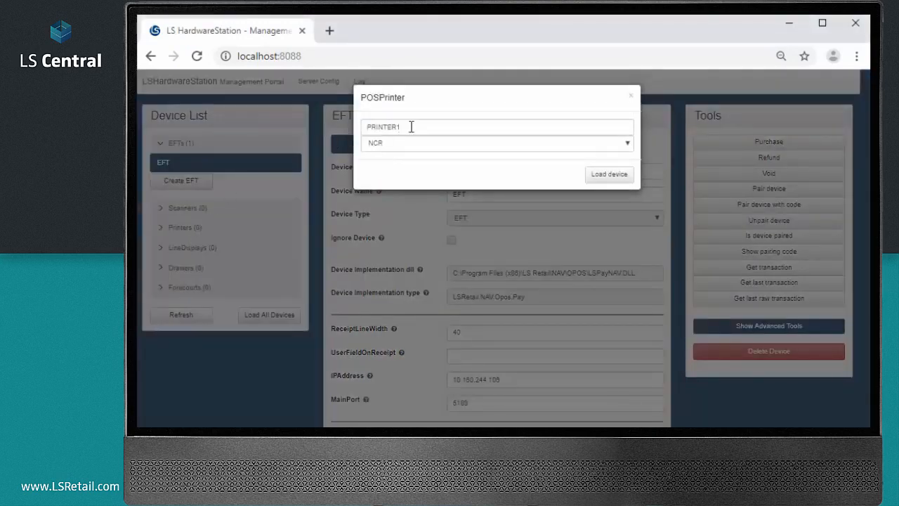
pyautogui.moveTo(411, 127); pyautogui.dragTo(346, 117)
pyautogui.write('PRINTER')
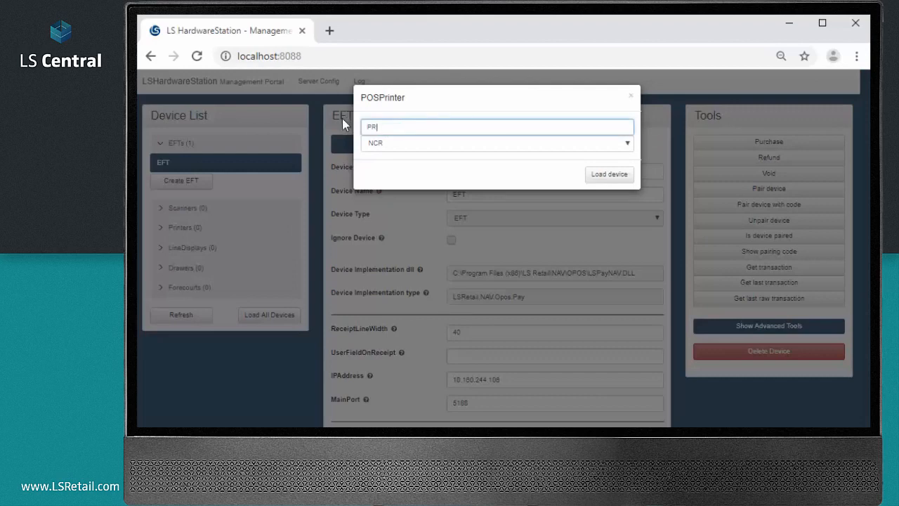
pyautogui.click(442, 146)
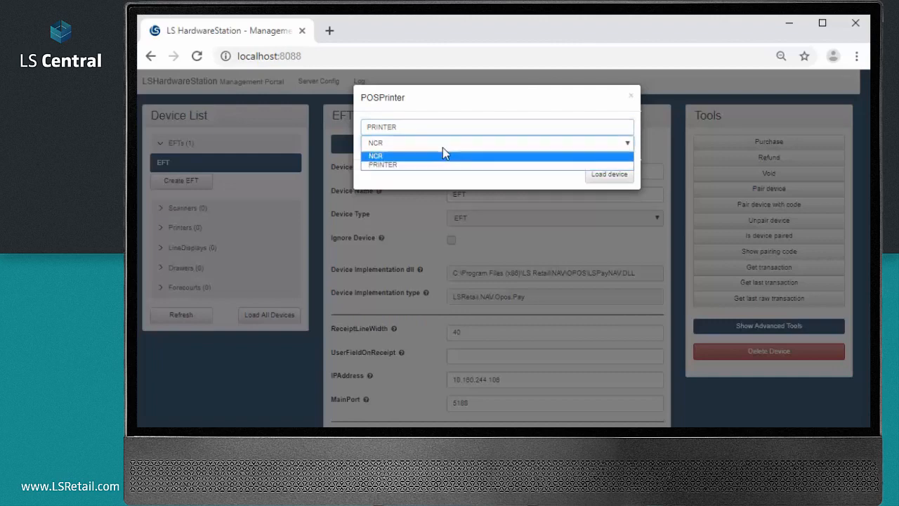
pyautogui.click(385, 165)
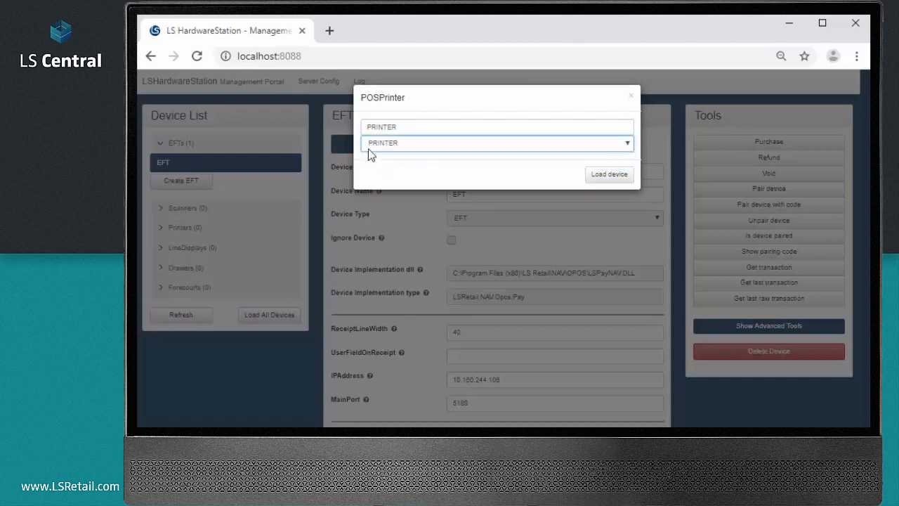
pyautogui.click(617, 181)
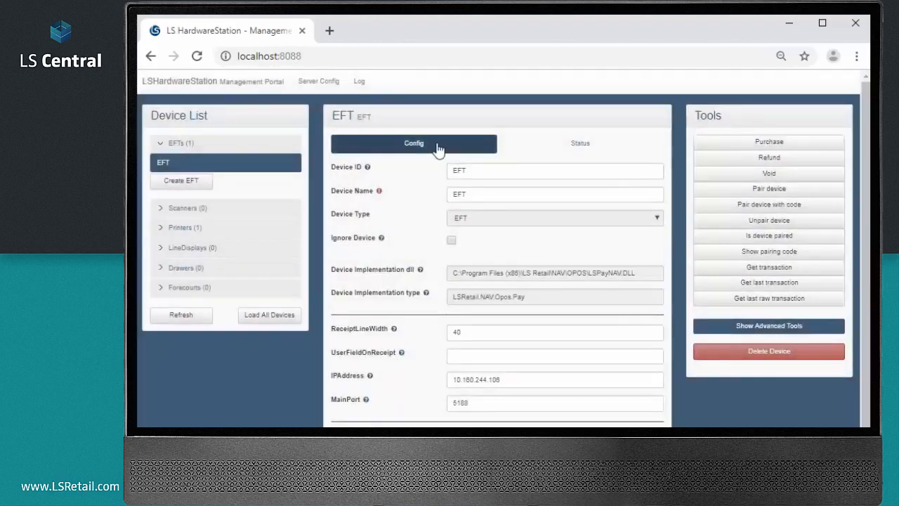
# Step: Open the PRINTER device in the Printers group and print a receipt with the text "test print"
pyautogui.click(227, 230)
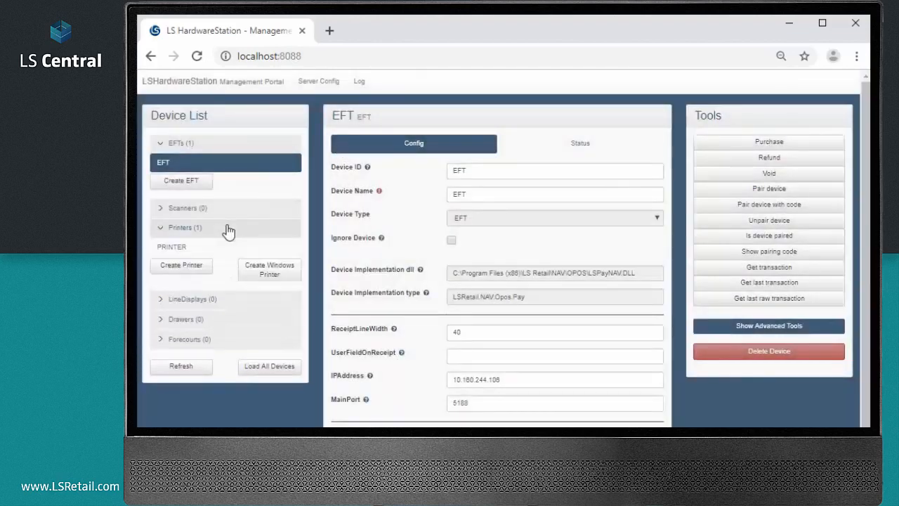
pyautogui.click(200, 248)
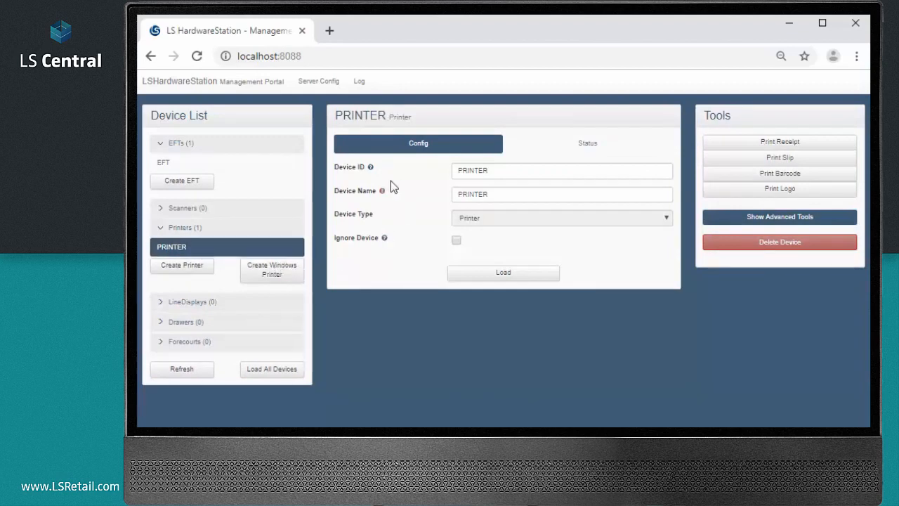
pyautogui.click(806, 144)
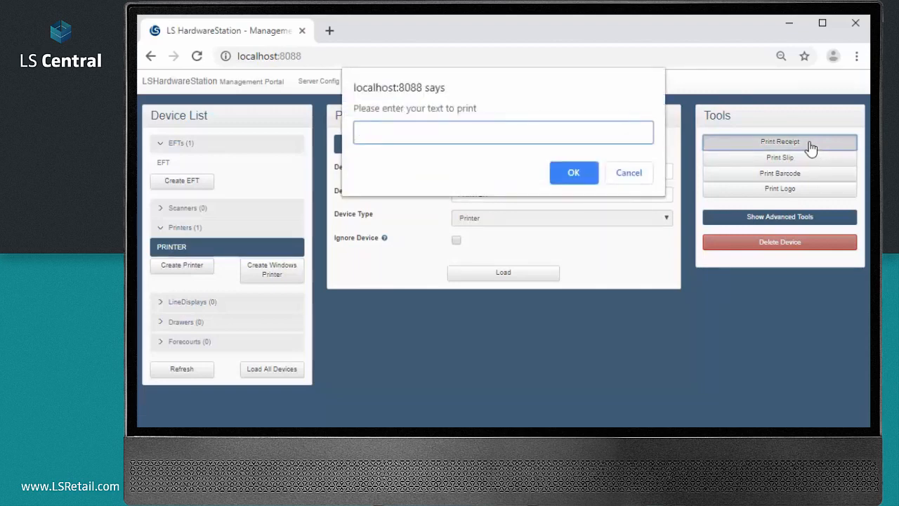
pyautogui.write('test print')
pyautogui.click(583, 176)
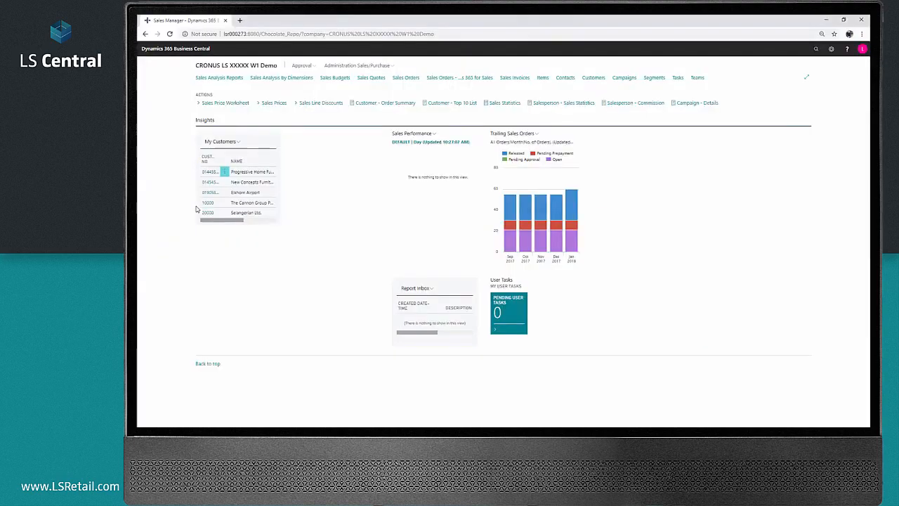
# Step: Switch to Dynamics 365 Business Central, open the Retail Users list, and check the POS terminal assigned to the LSRETAIL user
pyautogui.click(817, 49)
pyautogui.write('ret')
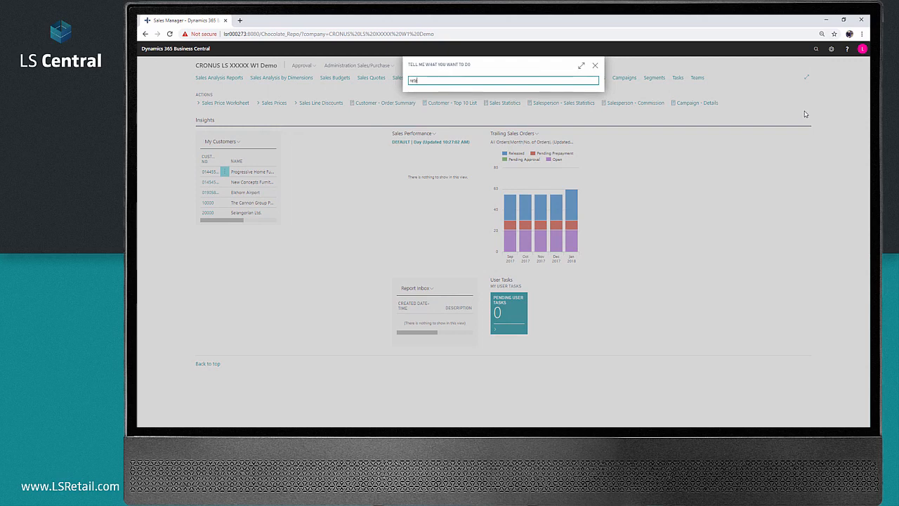
pyautogui.write('ail us')
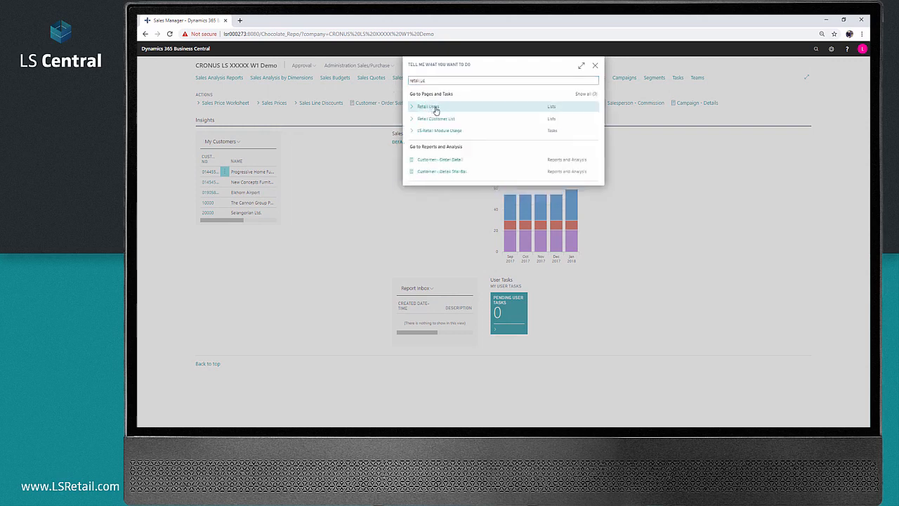
pyautogui.click(431, 112)
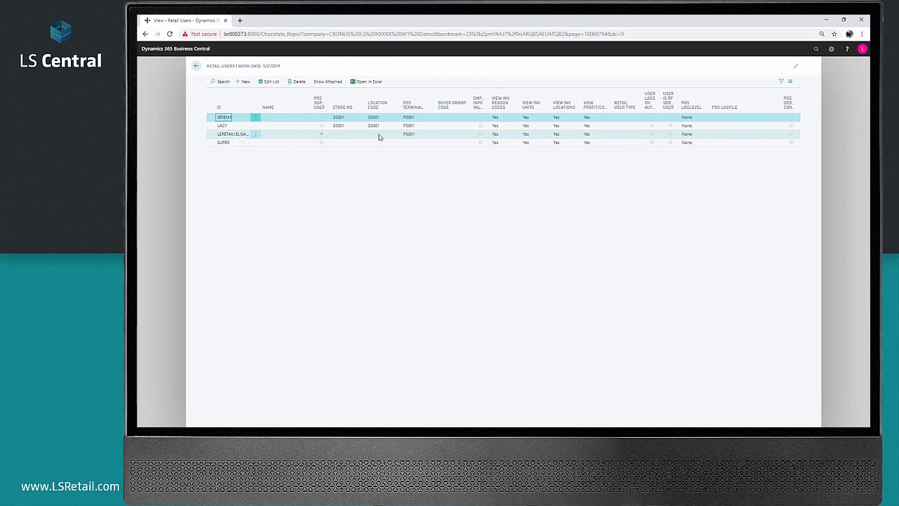
pyautogui.click(413, 135)
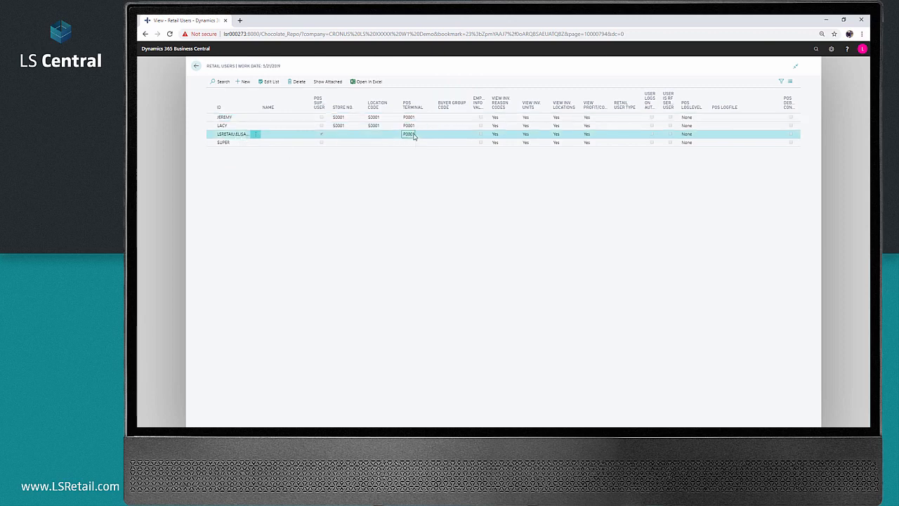
# Step: Search for "pos terminal" and open the POS Terminal List
pyautogui.click(816, 50)
pyautogui.write('pos term')
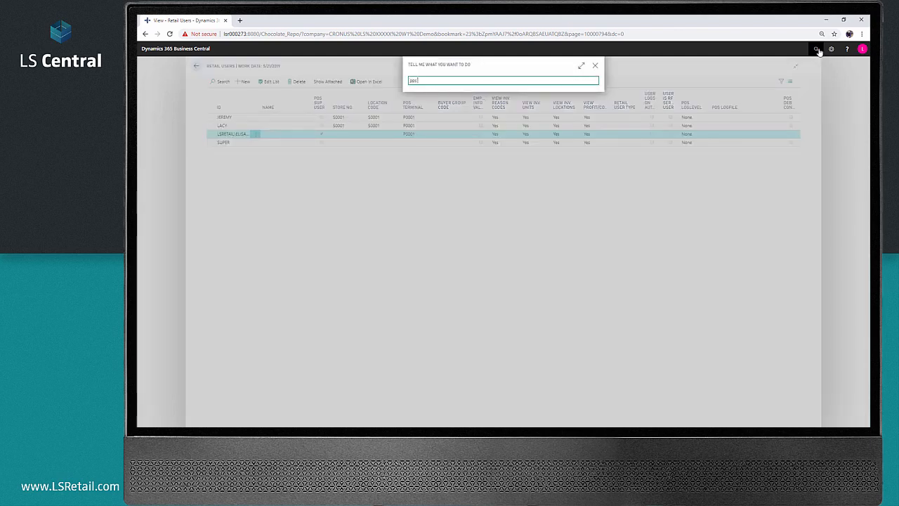
pyautogui.press('Down')
pyautogui.press('Down')
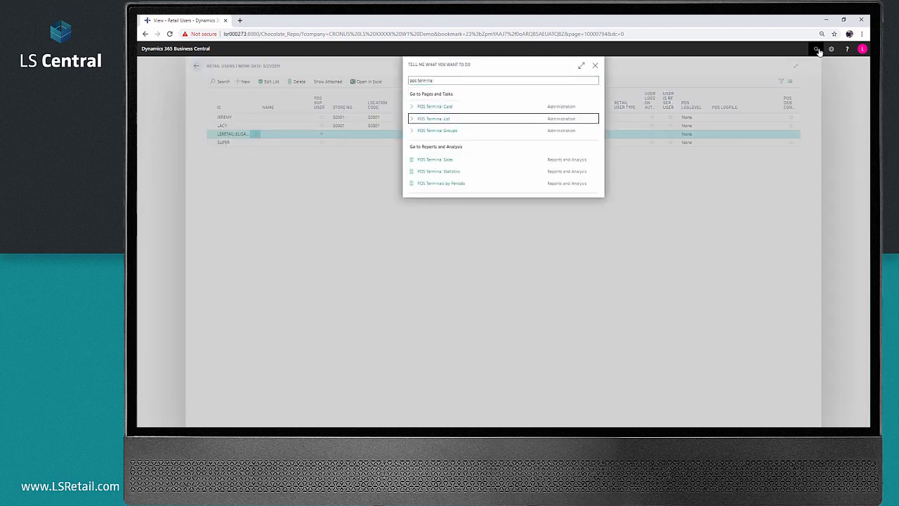
pyautogui.press('Return')
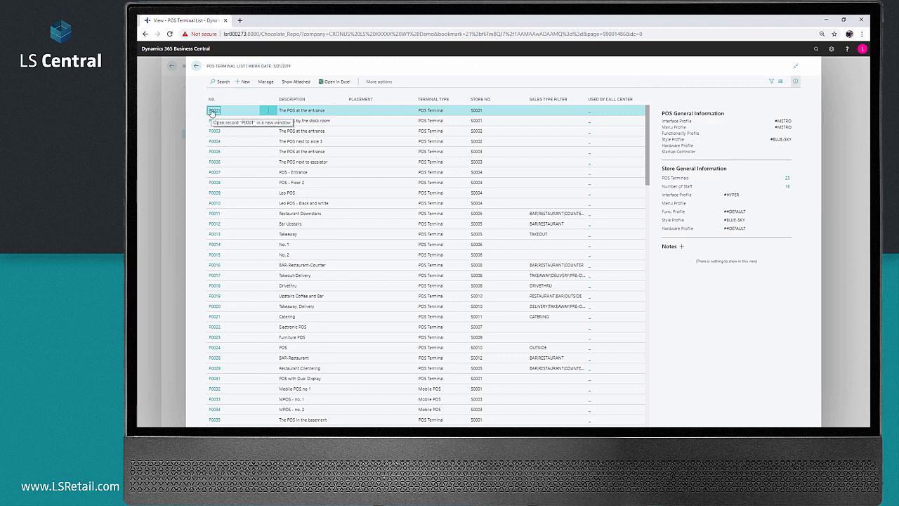
# Step: Find the POS Hardware Profile List and open the ##DEFAULT hardware profile for editing
pyautogui.click(815, 49)
pyautogui.write('hardw')
pyautogui.press('Down')
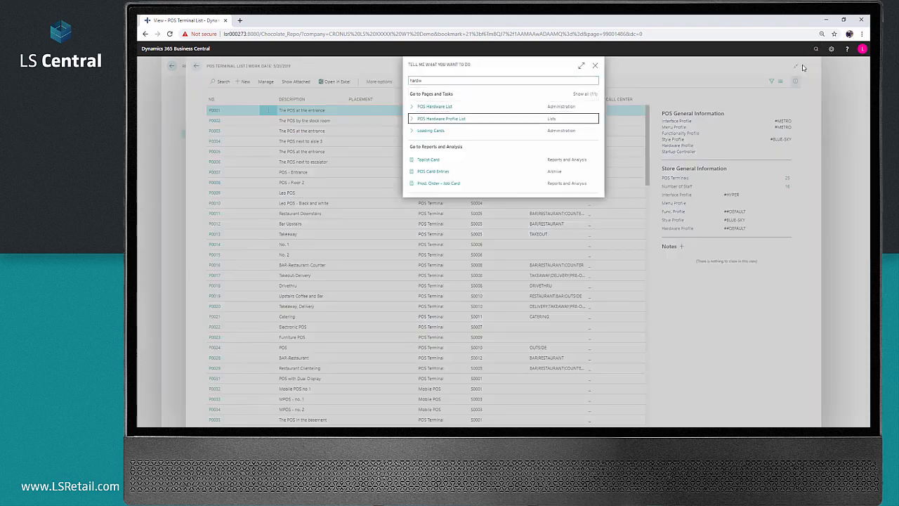
pyautogui.press('Return')
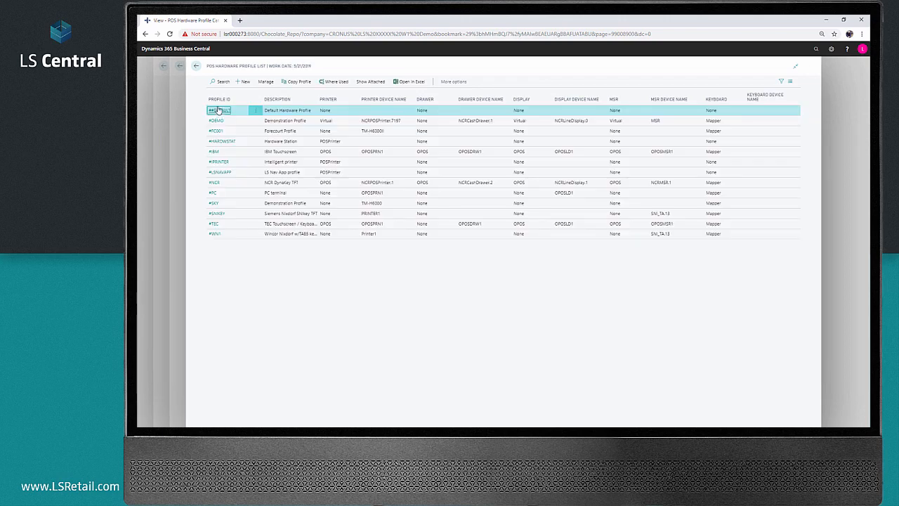
pyautogui.click(218, 110)
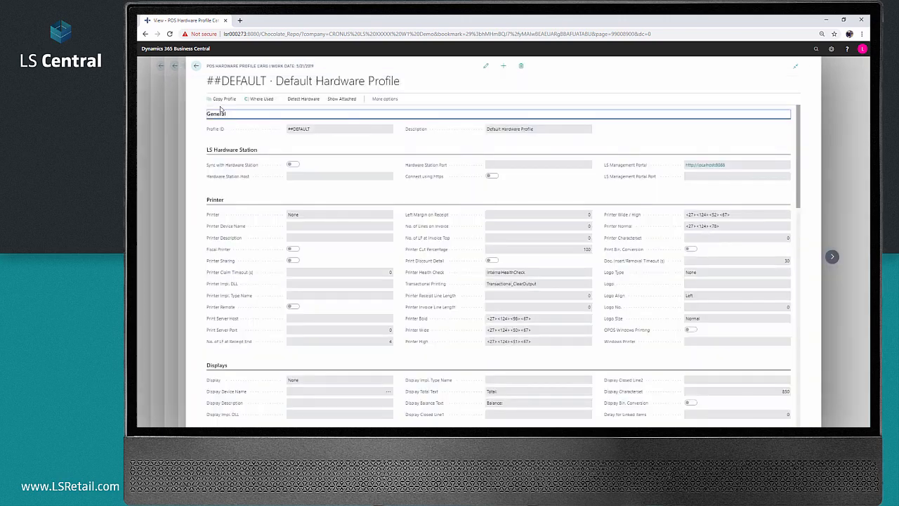
pyautogui.click(485, 67)
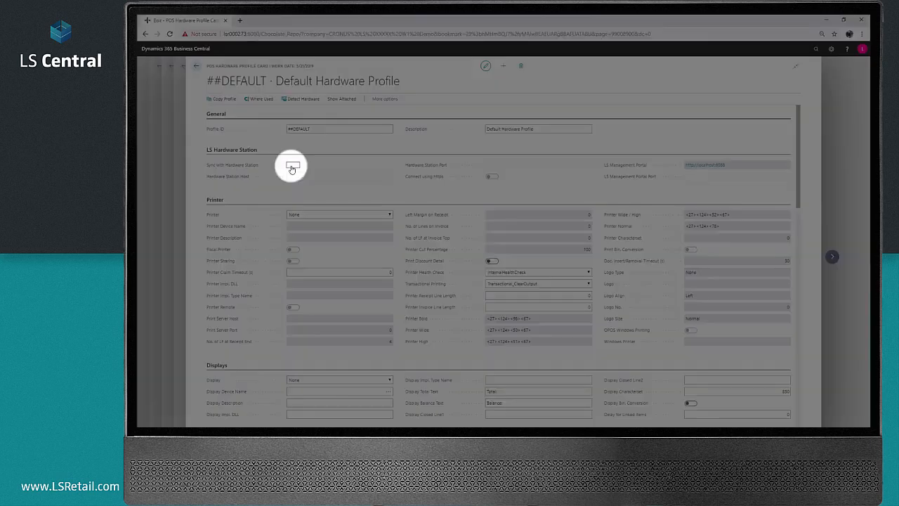
# Step: Enable Sync with Hardware Station in the ##DEFAULT profile and set the Hardware Station Host to localhost
pyautogui.click(292, 165)
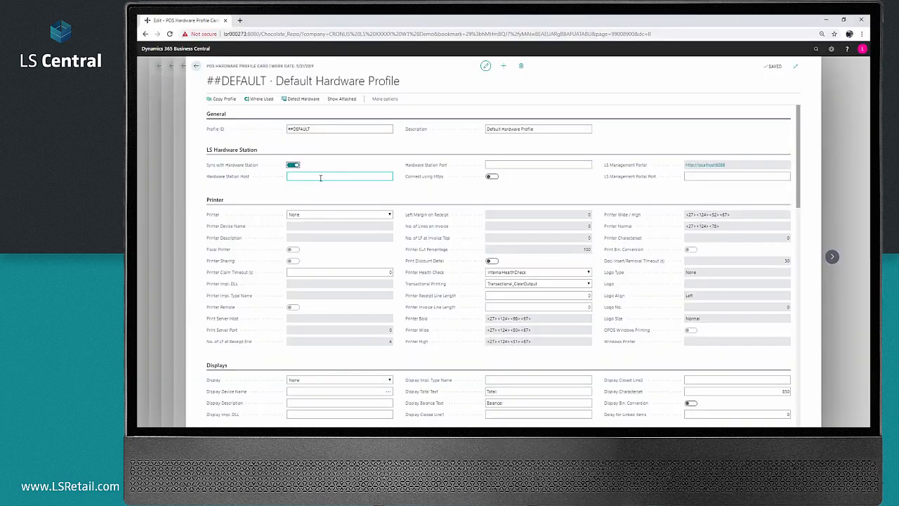
pyautogui.click(320, 177)
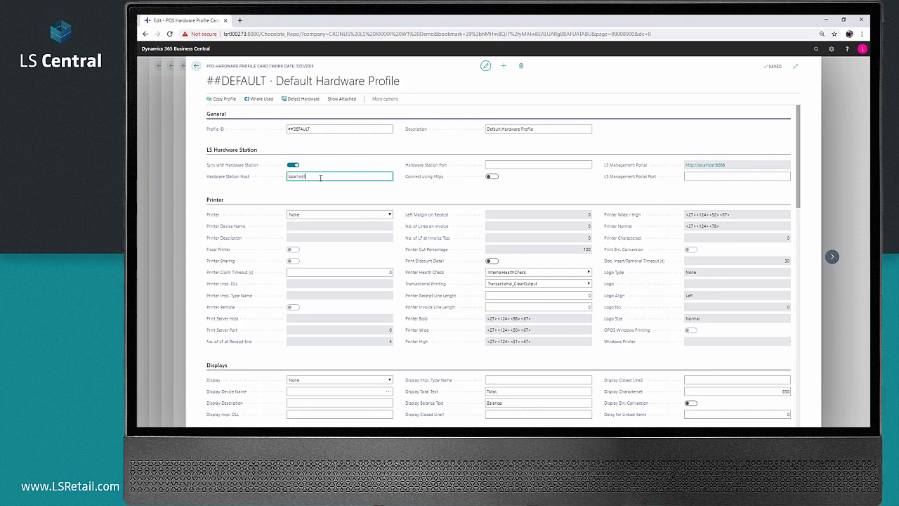
pyautogui.press('Tab')
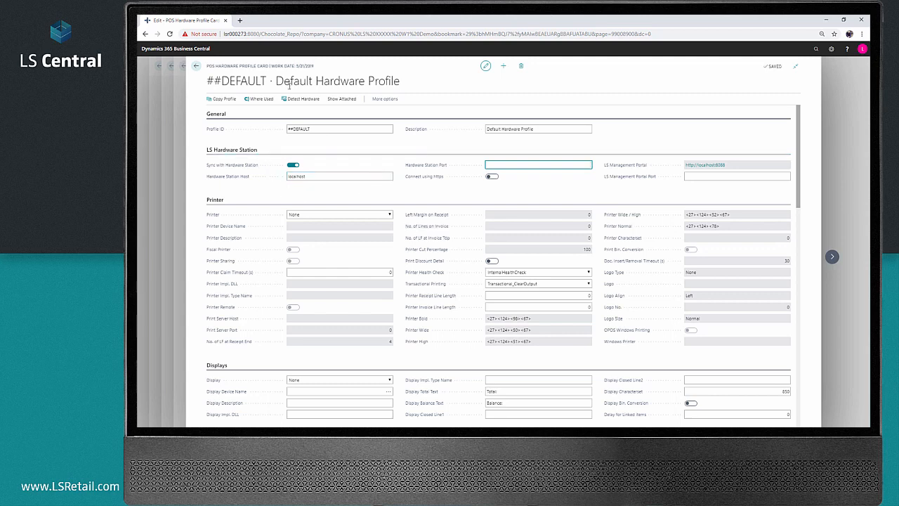
# Step: Detect the hardware for the profile, overwrite the existing devices, and check the POS Printers and POS EFTs lists
pyautogui.click(301, 100)
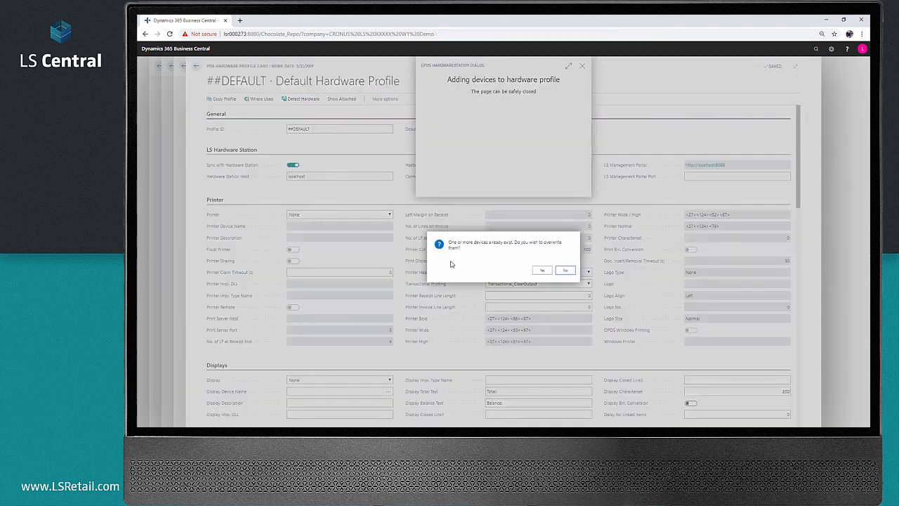
pyautogui.click(543, 271)
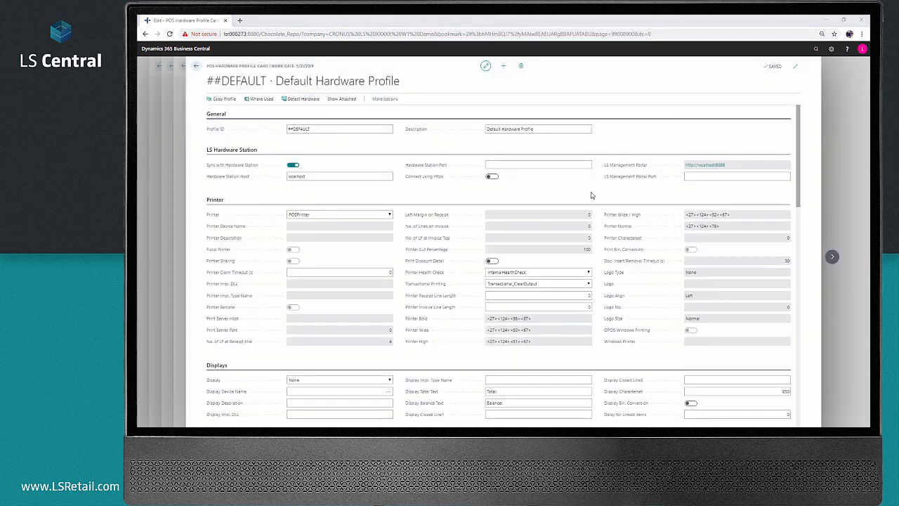
pyautogui.scroll(-1, 591, 195)
pyautogui.scroll(-15, 591, 196)
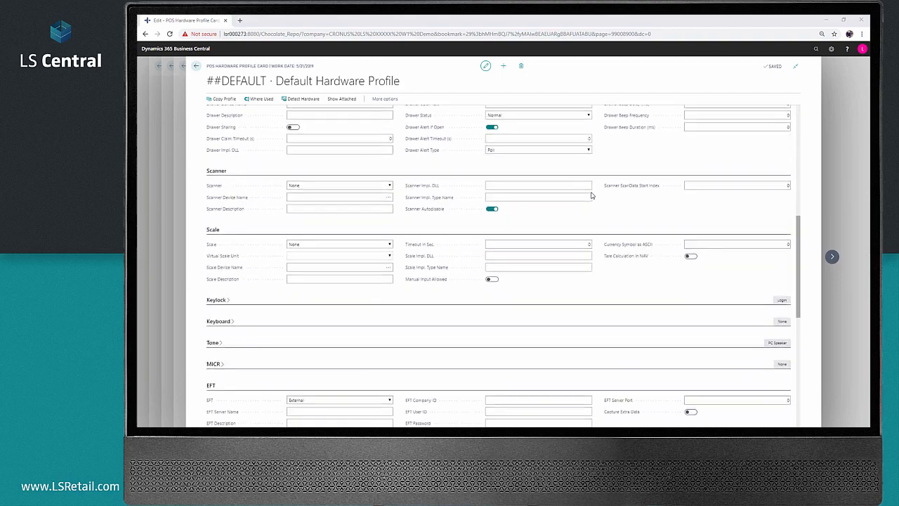
pyautogui.scroll(-4, 591, 195)
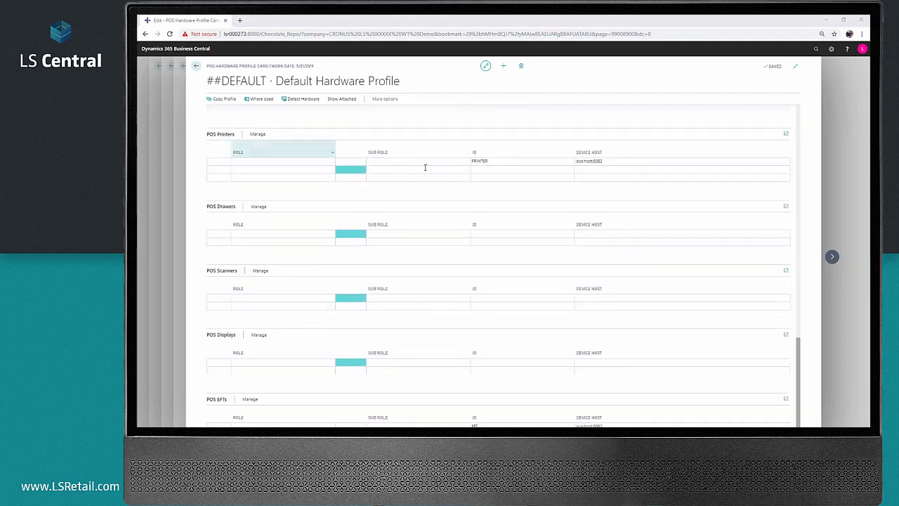
pyautogui.scroll(-2, 512, 162)
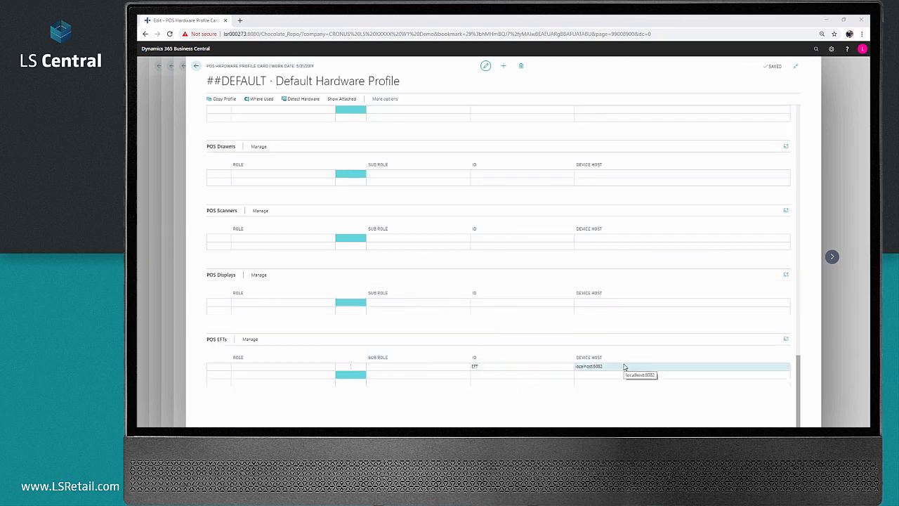
# Step: Edit the card of the PRINTER device under POS Printers, set its Printer Characterset to 850, and confirm the device selection
pyautogui.scroll(1, 618, 351)
pyautogui.click(531, 146)
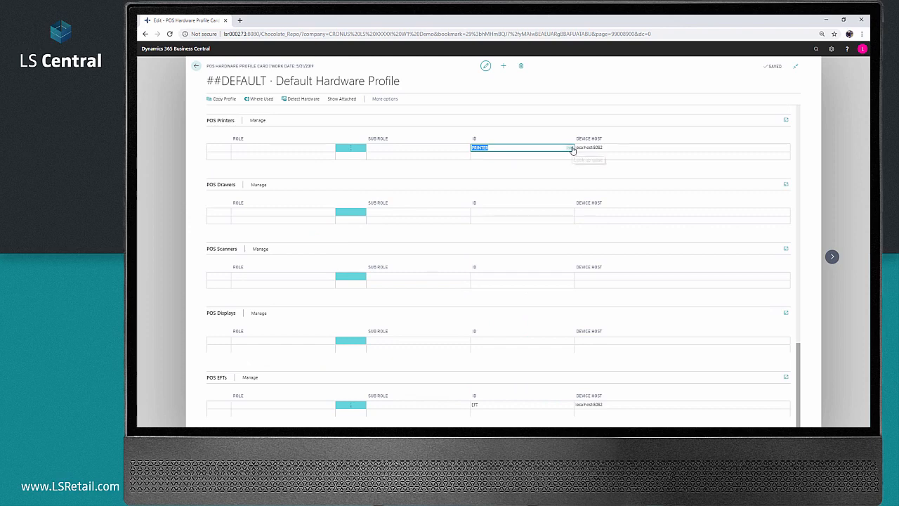
pyautogui.click(571, 148)
pyautogui.click(611, 213)
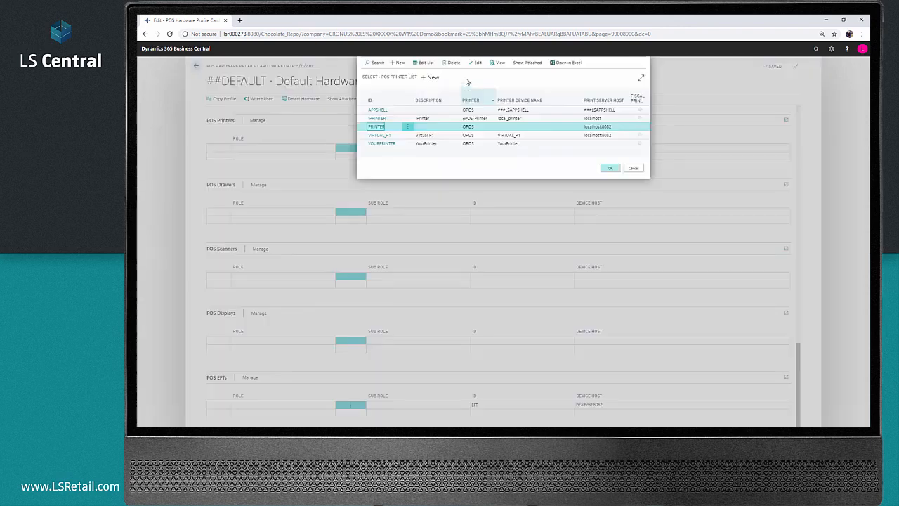
pyautogui.click(476, 63)
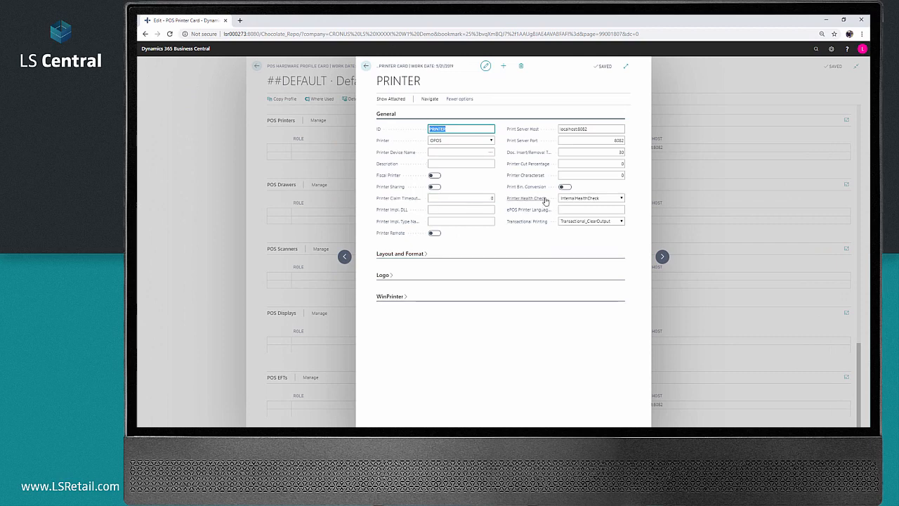
pyautogui.click(586, 176)
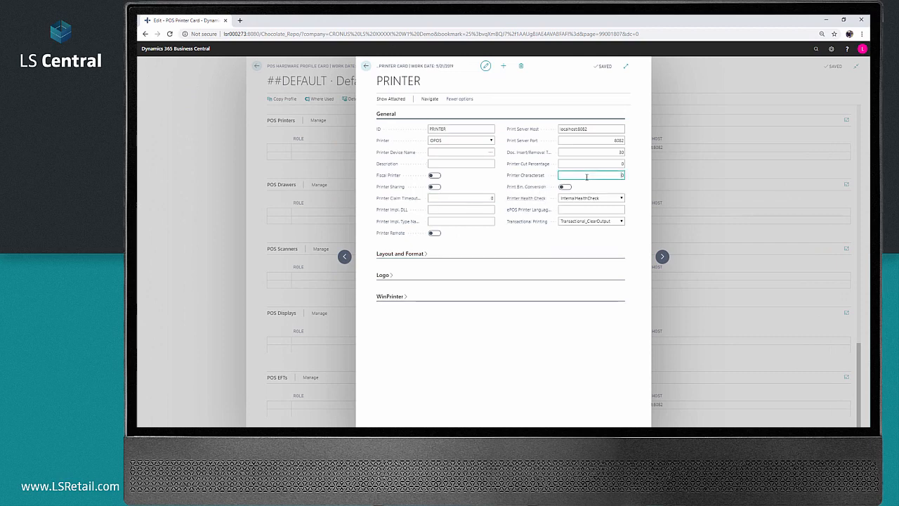
pyautogui.press('Tab')
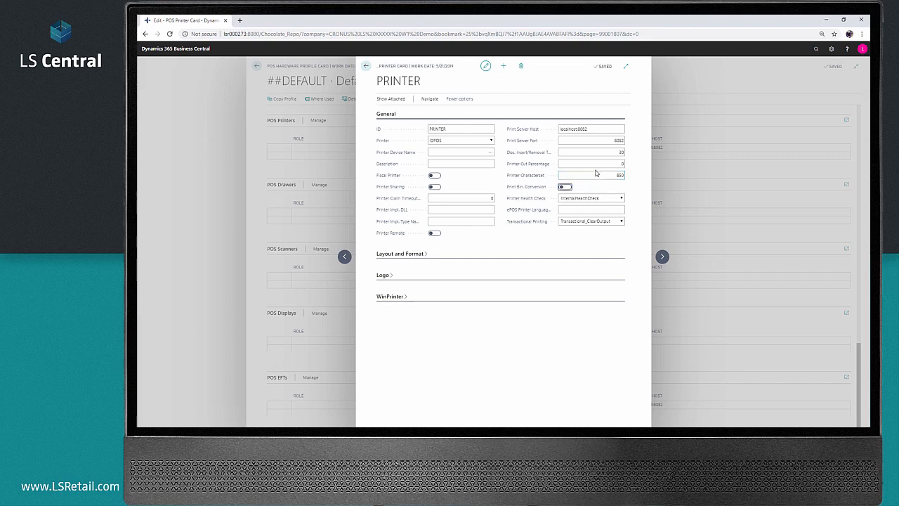
pyautogui.press('Escape')
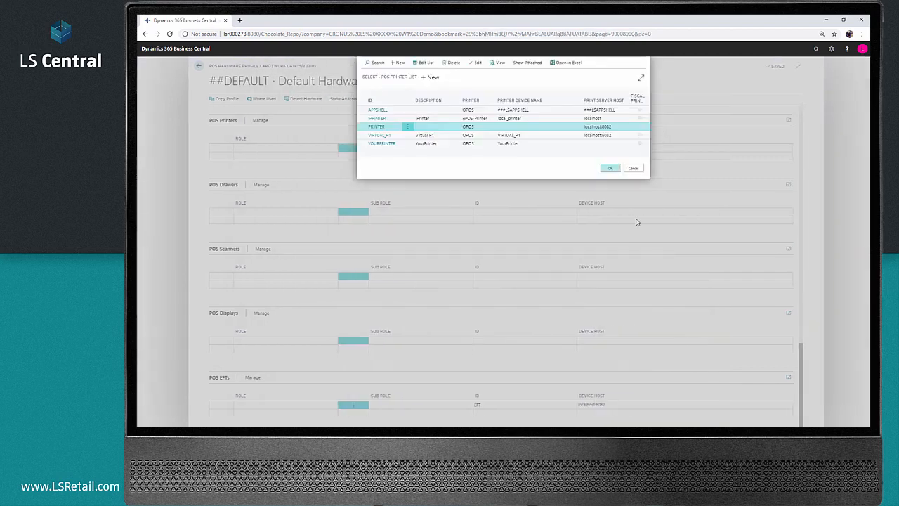
pyautogui.click(610, 169)
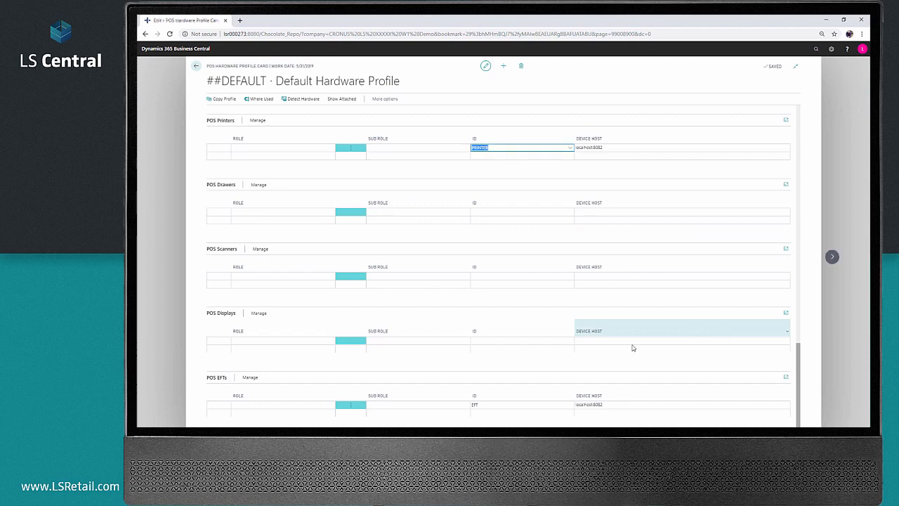
# Step: Edit the card of the EFT device under POS EFTs, set its Currency Code to SEK, and confirm the device selection
pyautogui.click(540, 402)
pyautogui.click(570, 405)
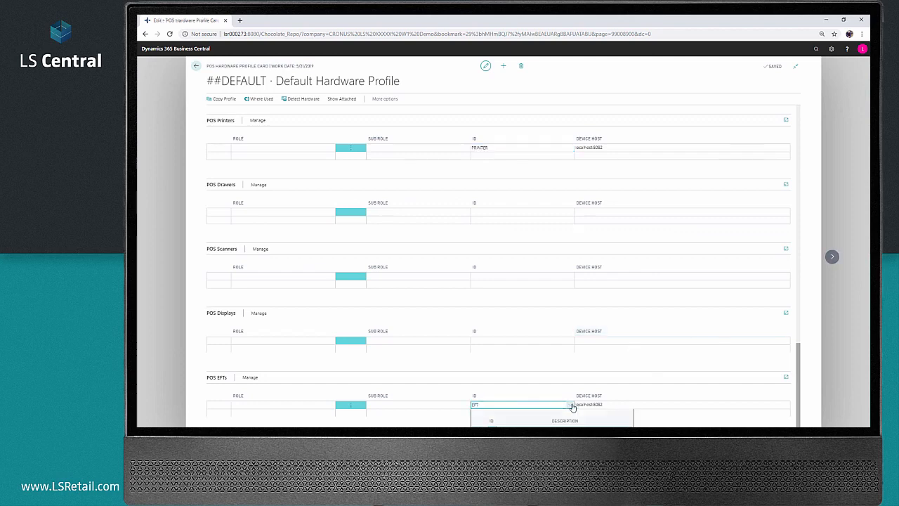
pyautogui.click(609, 437)
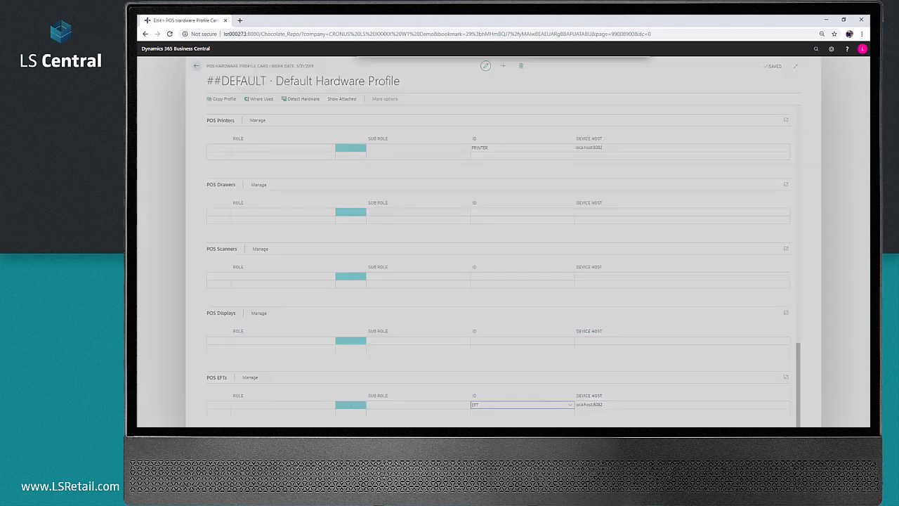
pyautogui.click(478, 63)
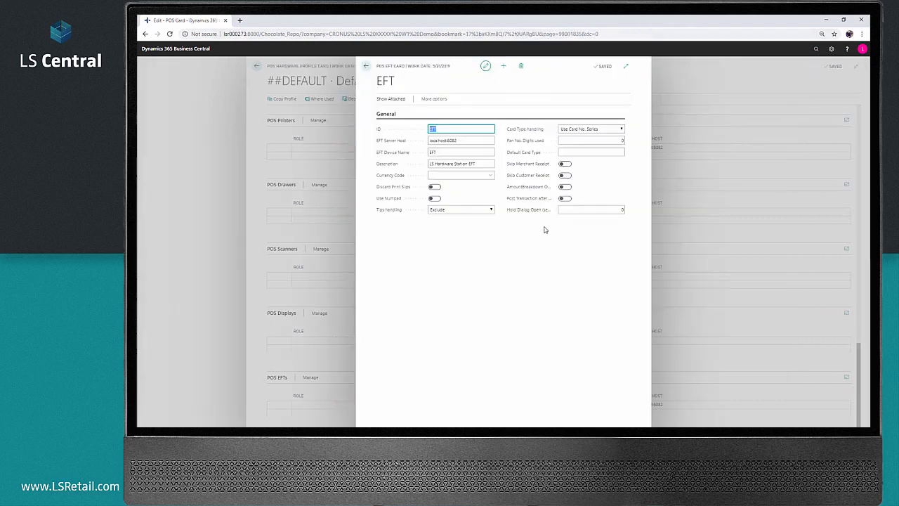
pyautogui.click(464, 174)
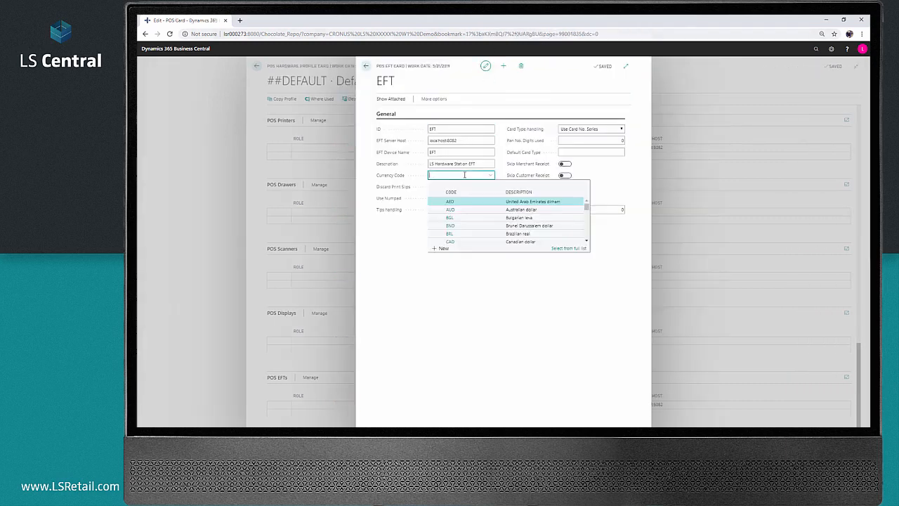
pyautogui.write('SEK')
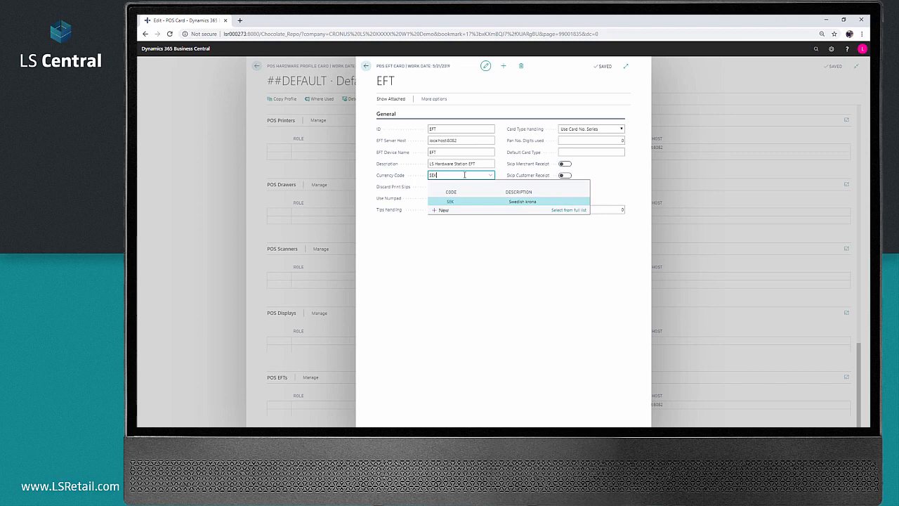
pyautogui.press('Tab')
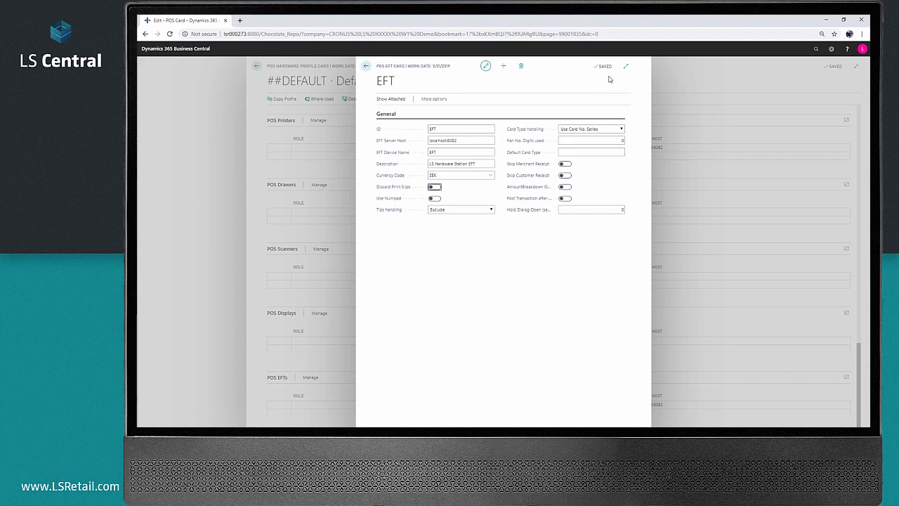
pyautogui.click(700, 83)
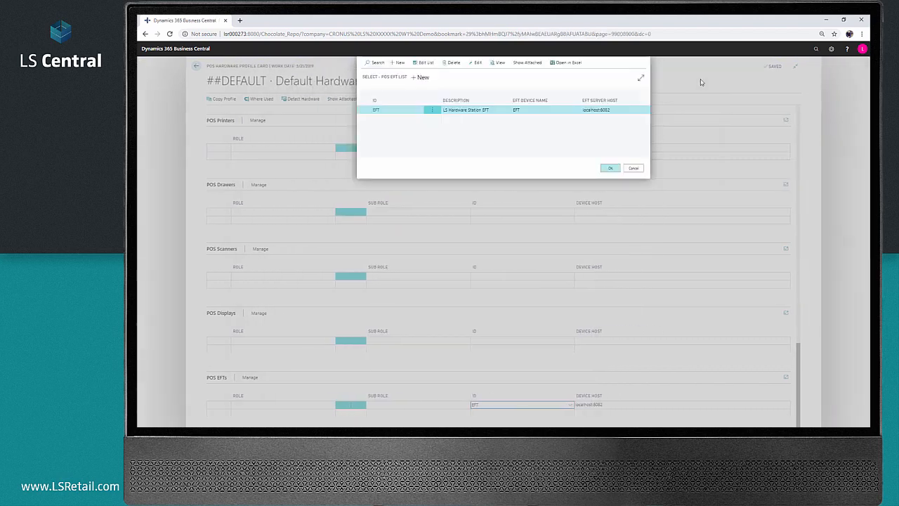
pyautogui.click(610, 168)
pyautogui.press('Return')
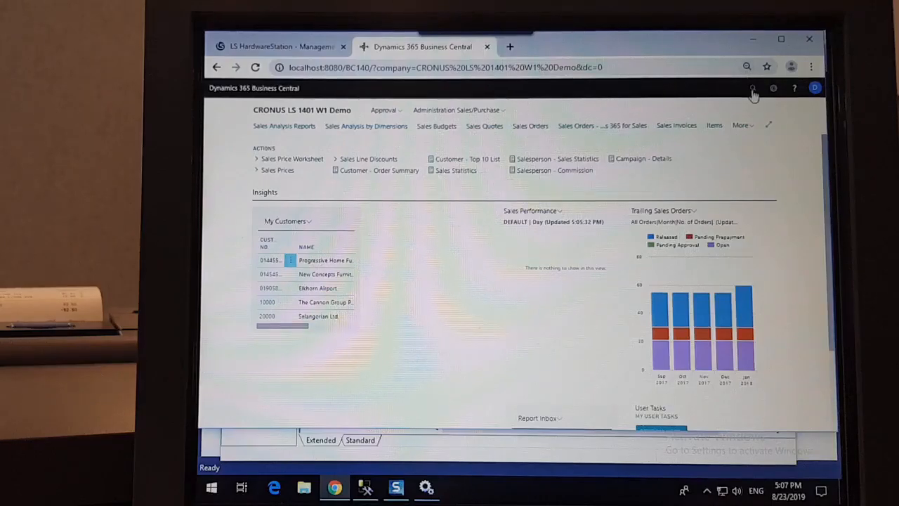
# Step: Search for the Run Web POS page and open the Web POS
pyautogui.click(753, 90)
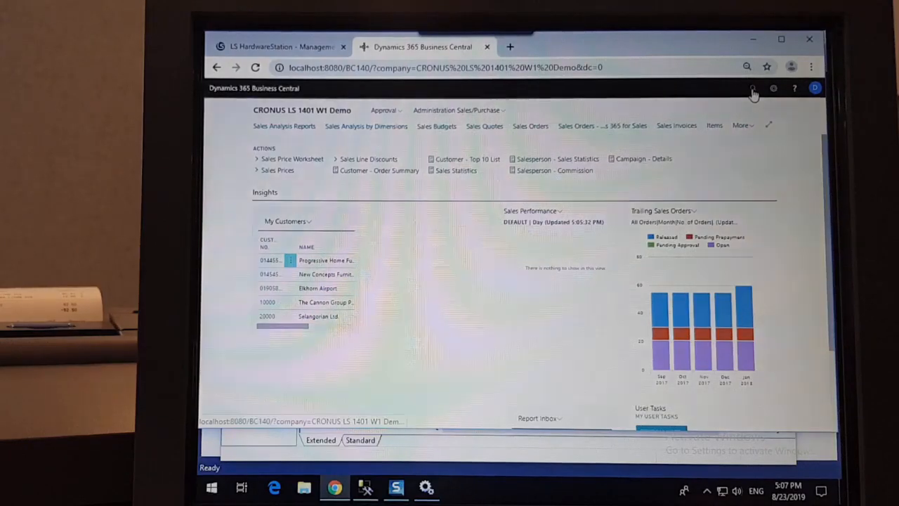
pyautogui.write('ren')
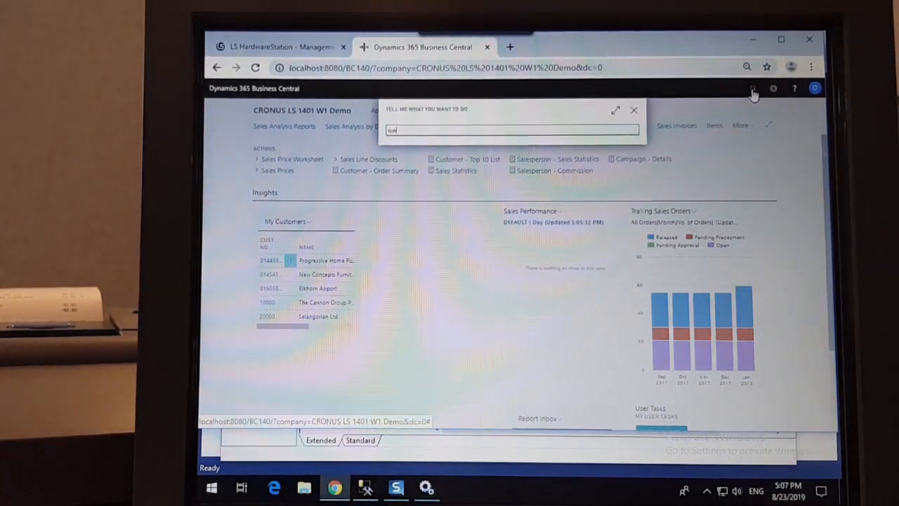
pyautogui.press('Return')
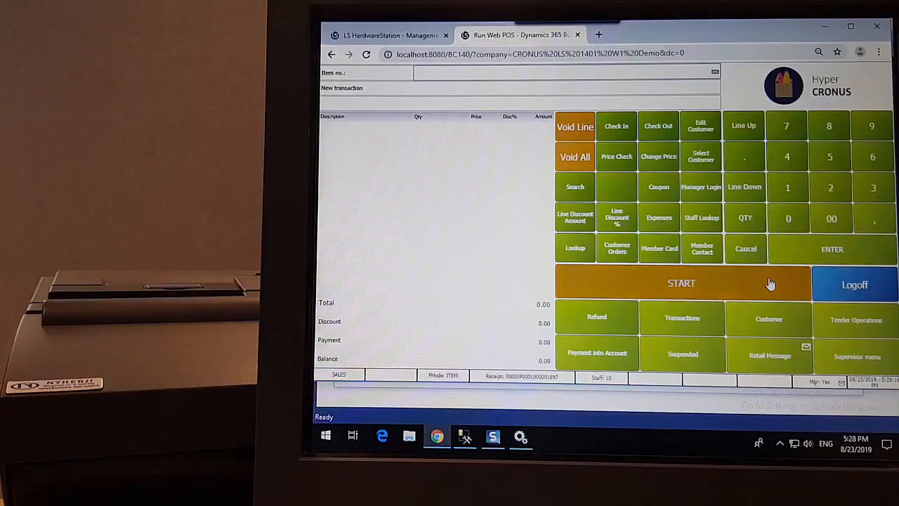
# Step: Start a POS sale, add the Sweater Linda item, total the transaction, and pay by card
pyautogui.click(768, 285)
pyautogui.click(760, 310)
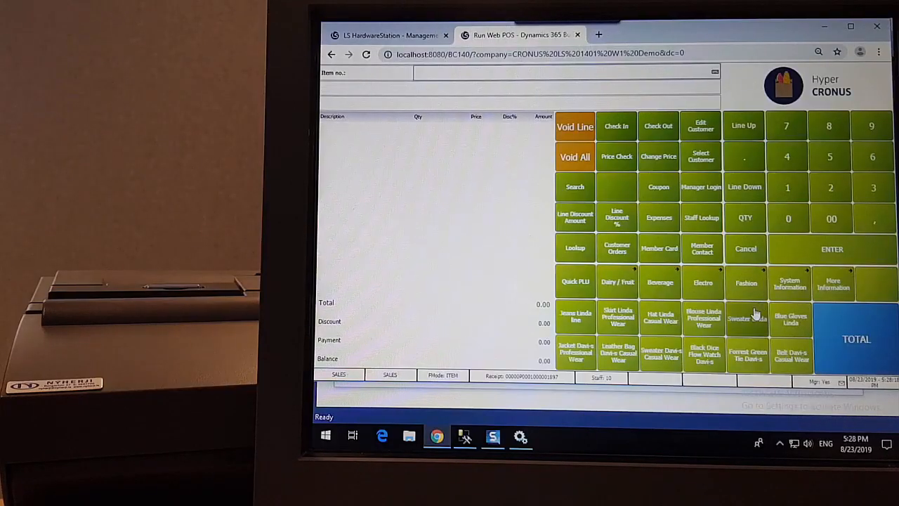
pyautogui.click(851, 321)
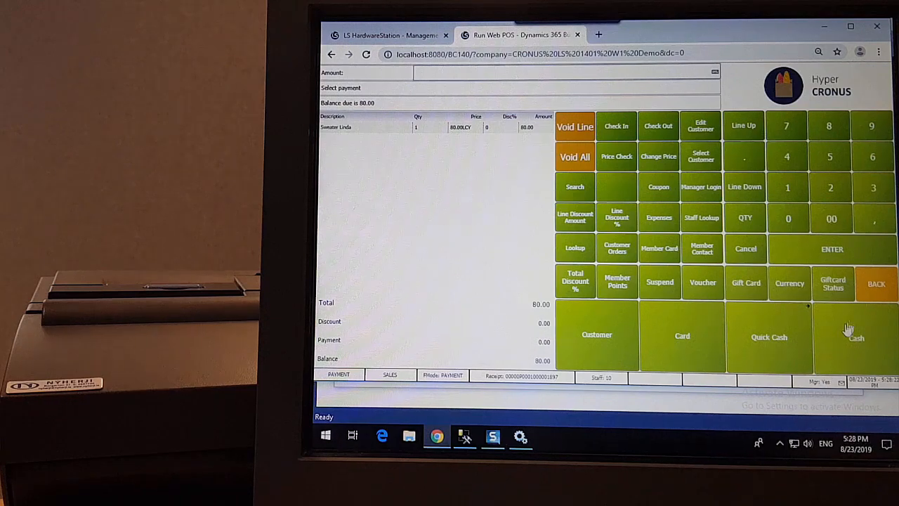
pyautogui.click(694, 320)
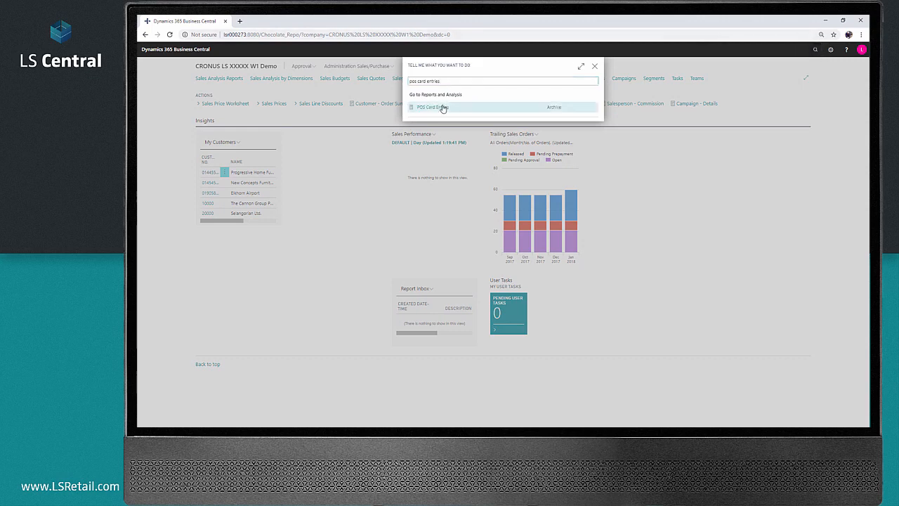
# Step: Open the POS Card Entries page
pyautogui.click(433, 107)
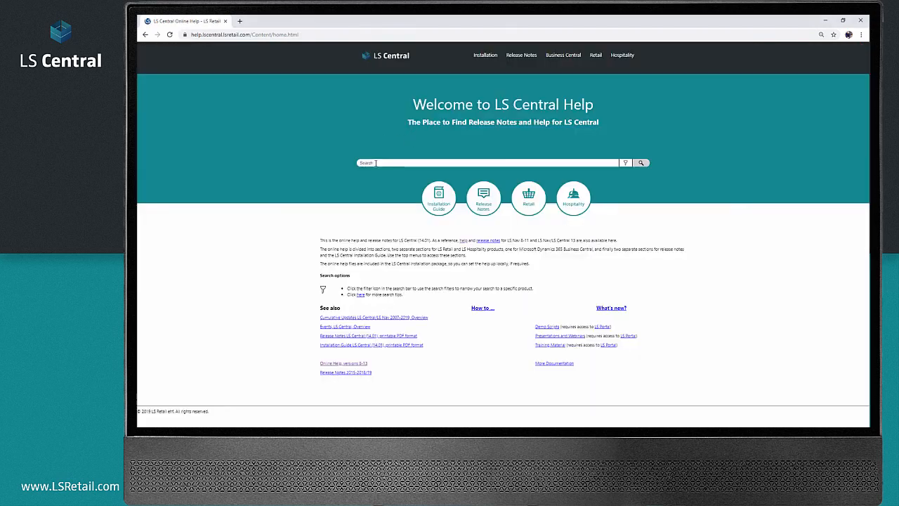
# Step: Search LS Central Help for "hardware station", open the LS Hardware Station article, and view its HTTPS in LS Hardware Station topic
pyautogui.click(379, 163)
pyautogui.write('hardware station')
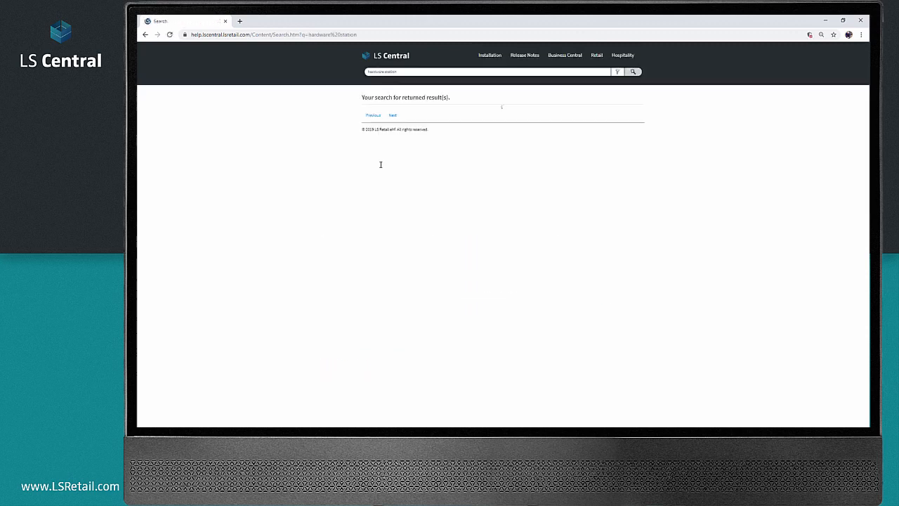
pyautogui.click(380, 179)
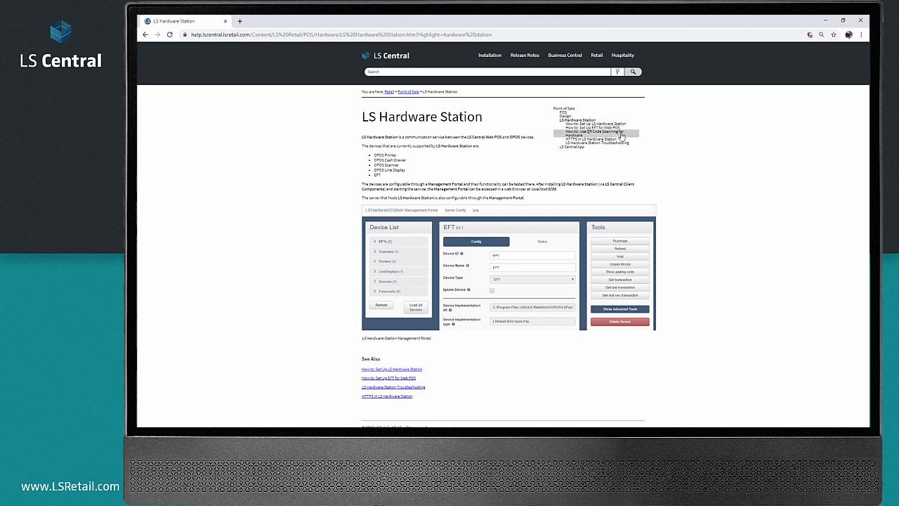
pyautogui.click(614, 139)
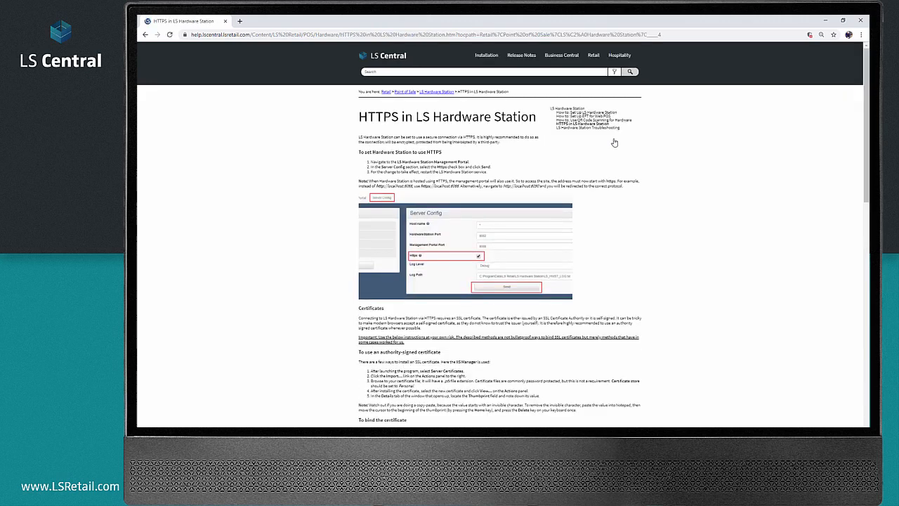